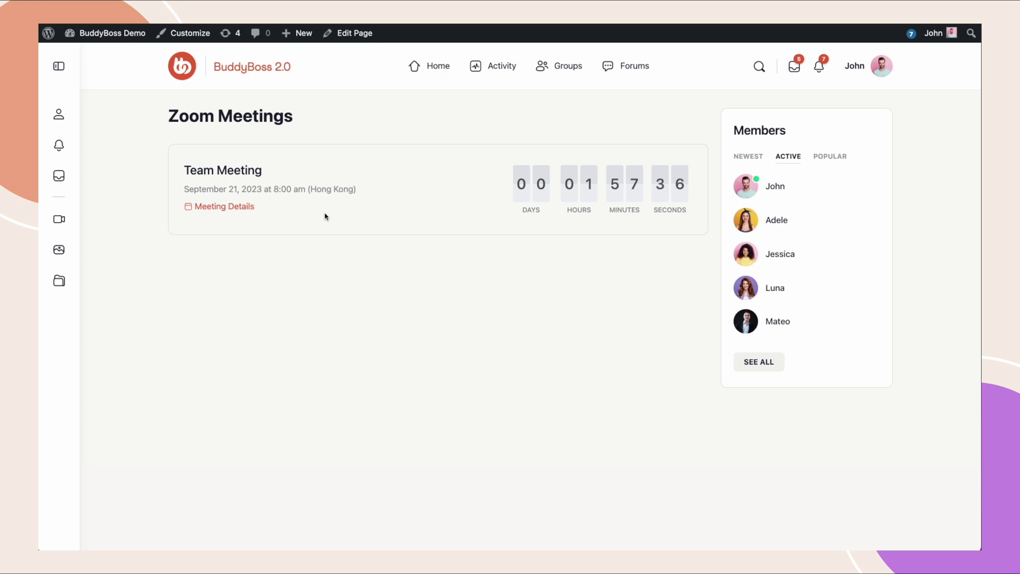
Open the Team Meeting's details, reveal its passcode and view its full invitation, then close them.
click(224, 207)
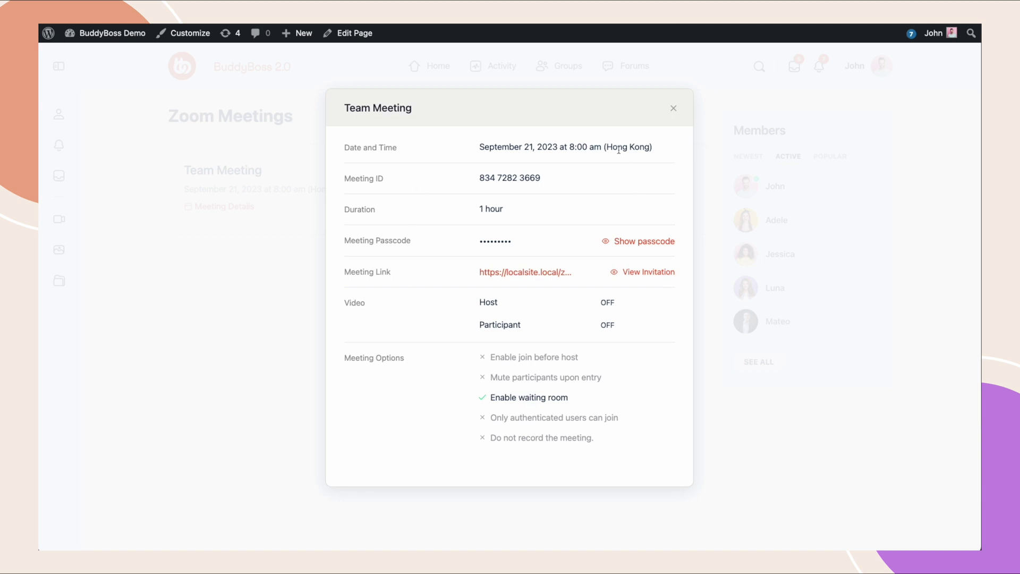
click(644, 242)
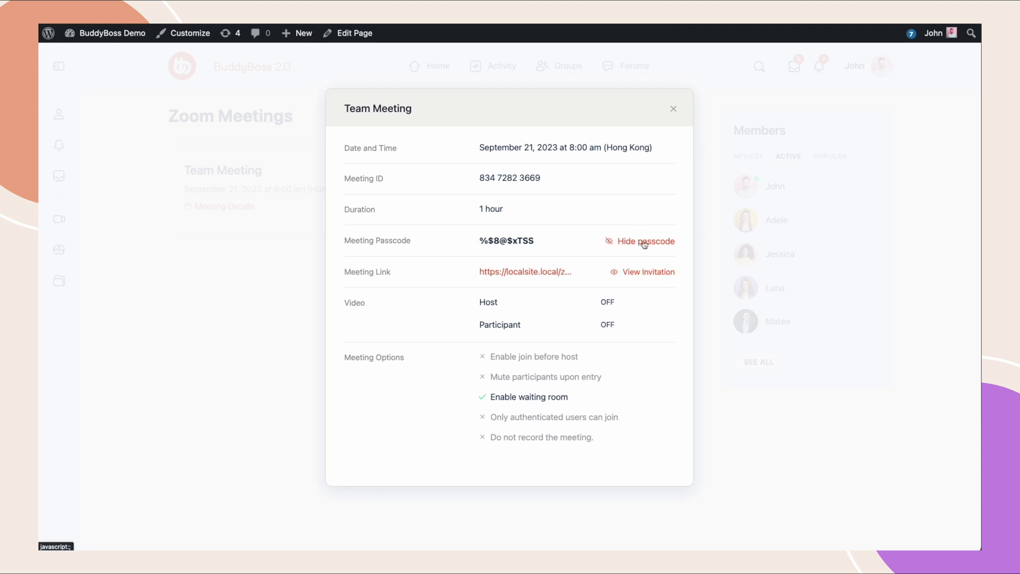
click(651, 272)
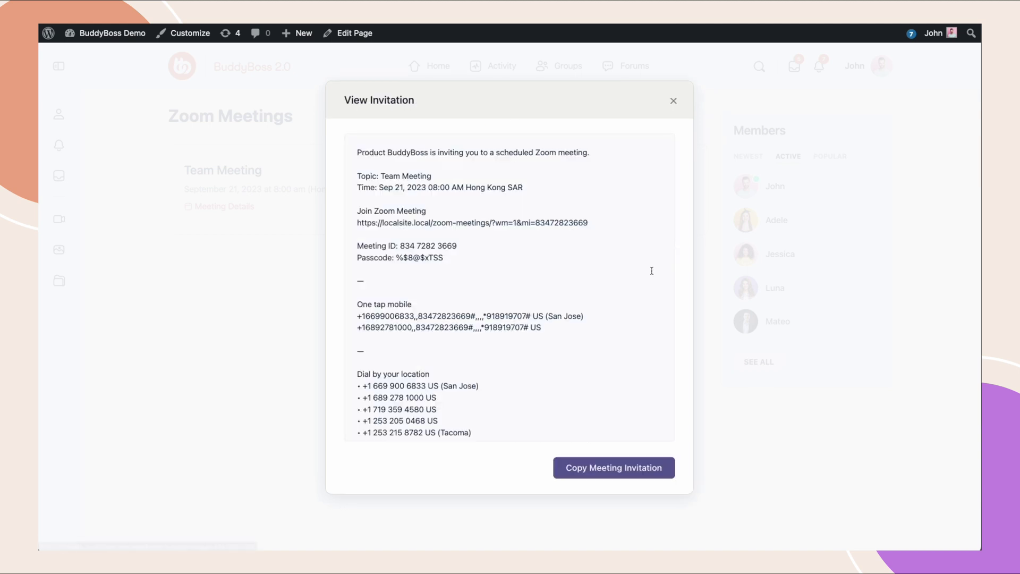
click(673, 106)
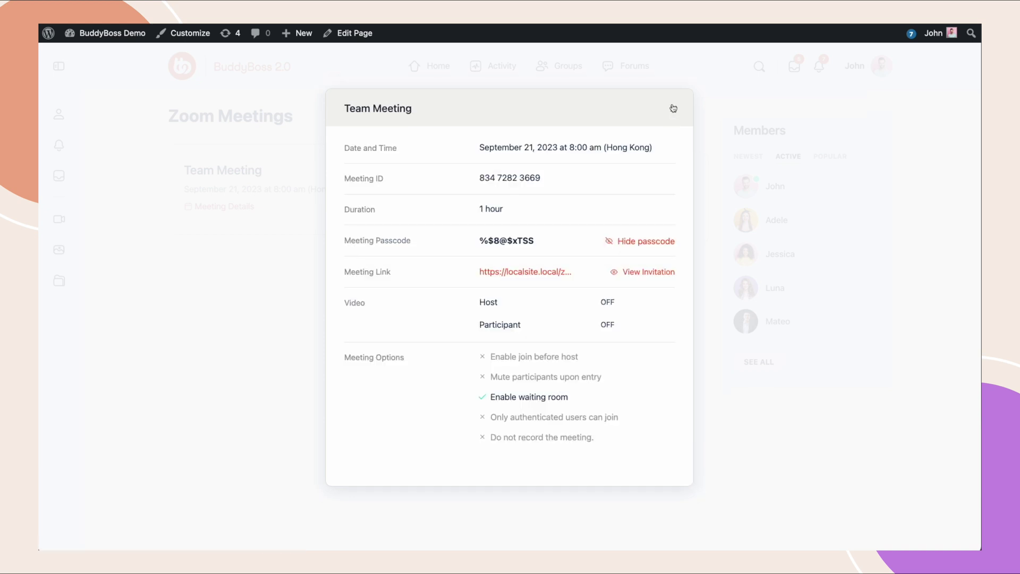
click(673, 106)
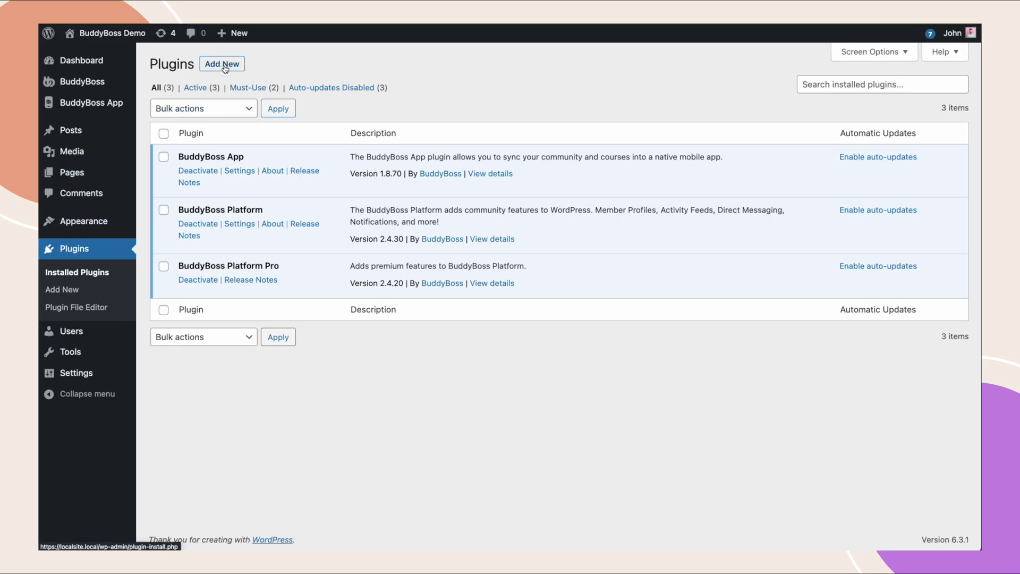
mouse_move(89, 86)
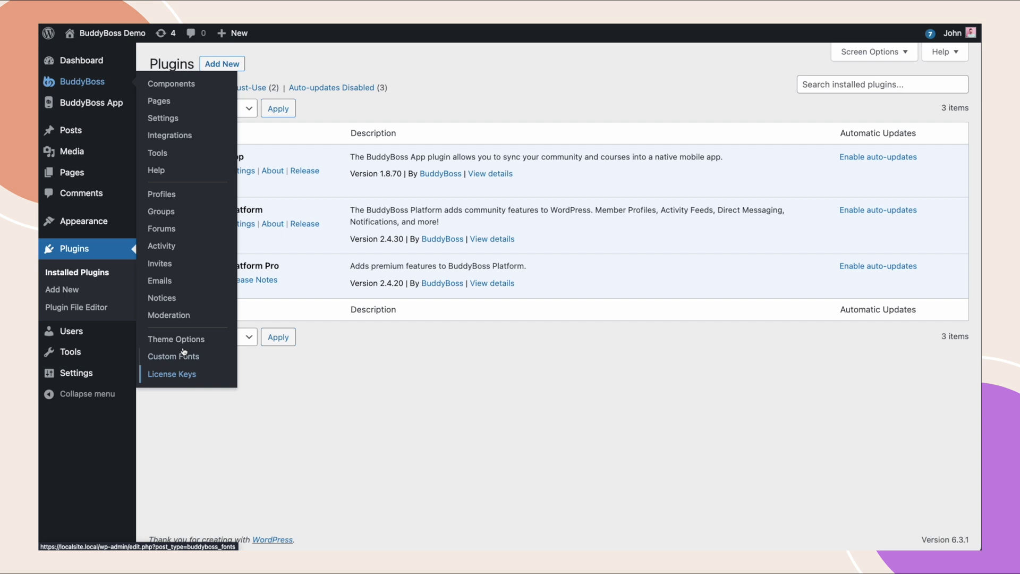
Open the Zoom settings under BuddyBoss Integrations and scroll through them.
click(170, 136)
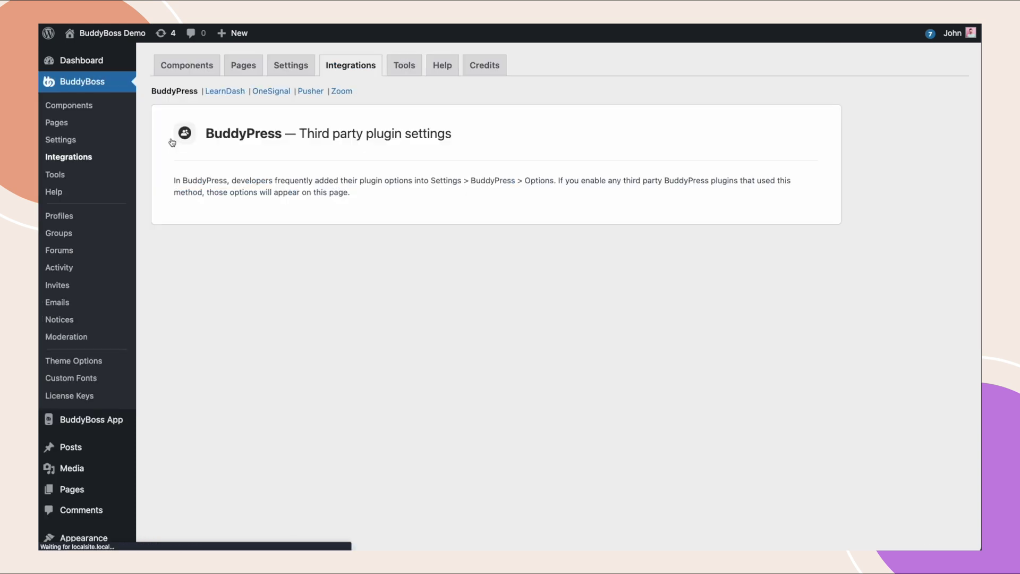
click(337, 93)
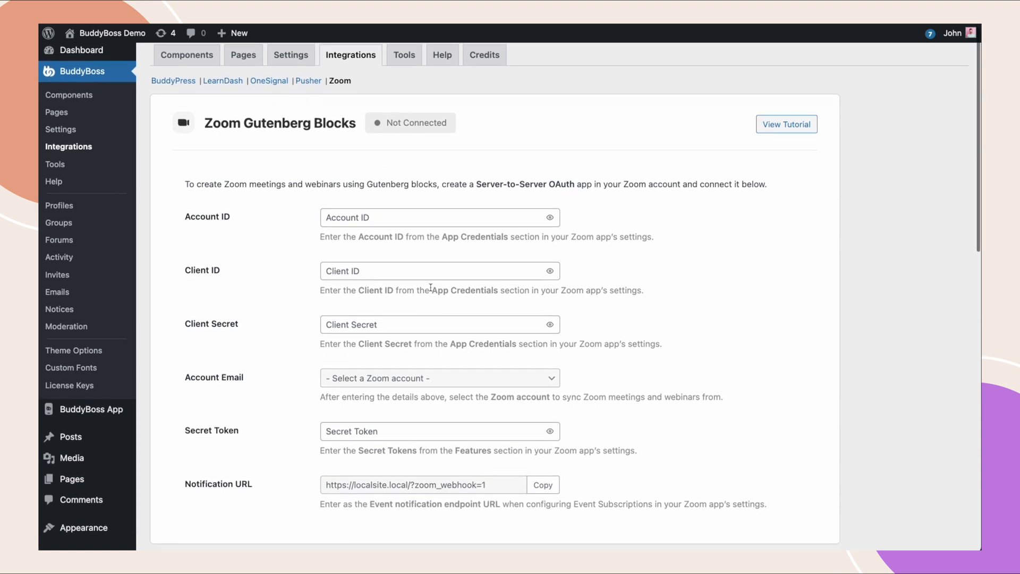
scroll(430, 287, down, 2)
scroll(431, 287, down, 10)
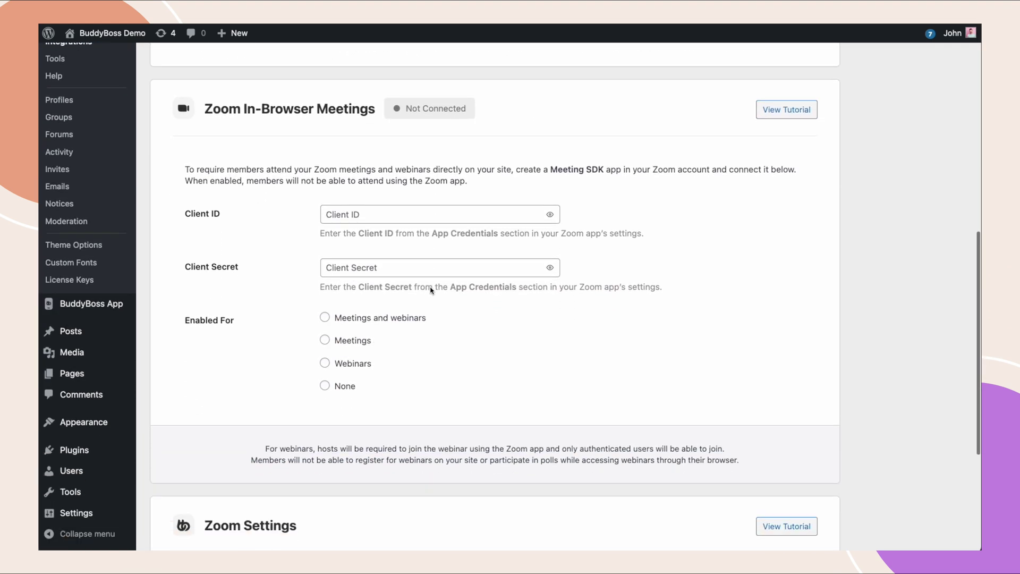
scroll(431, 290, down, 2)
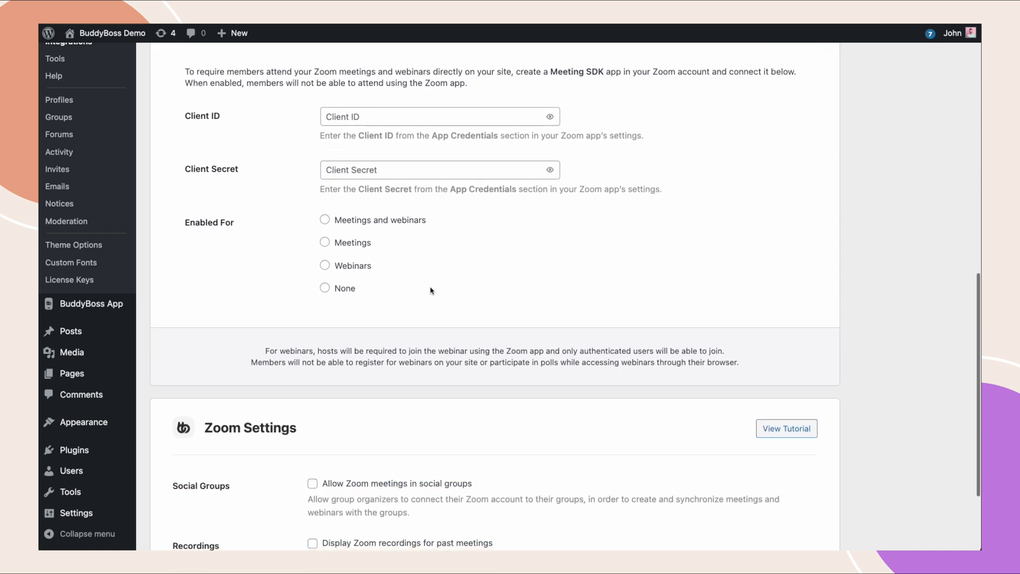
scroll(431, 290, up, 13)
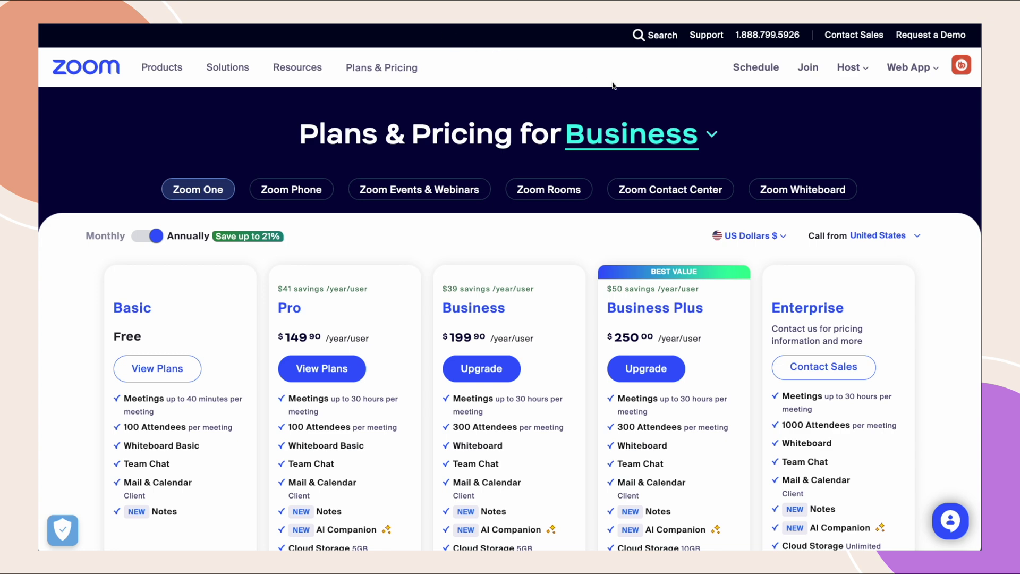
Scroll down through Zoom's Plans & Pricing page.
scroll(583, 144, down, 1)
scroll(574, 183, down, 3)
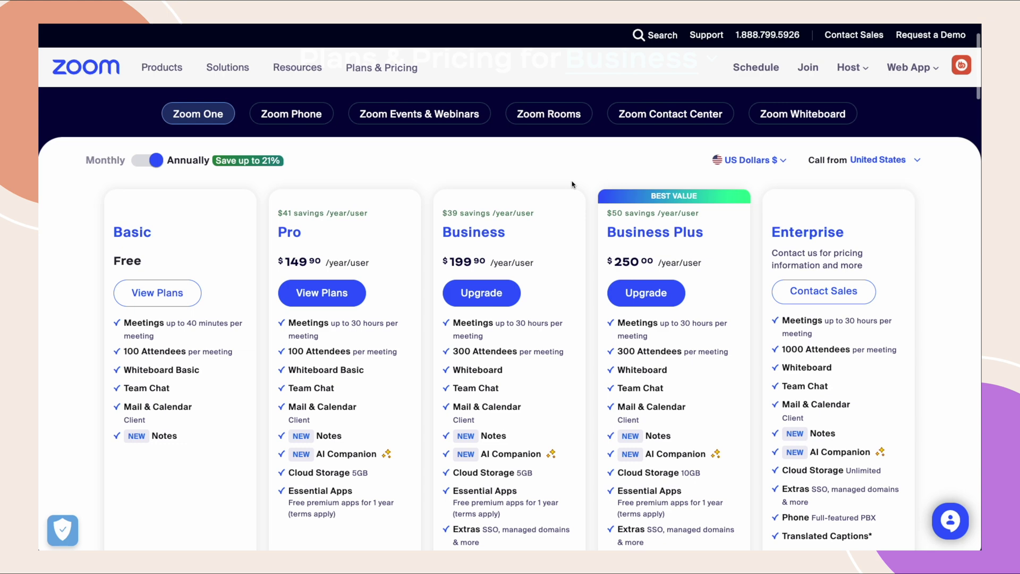
scroll(573, 183, down, 1)
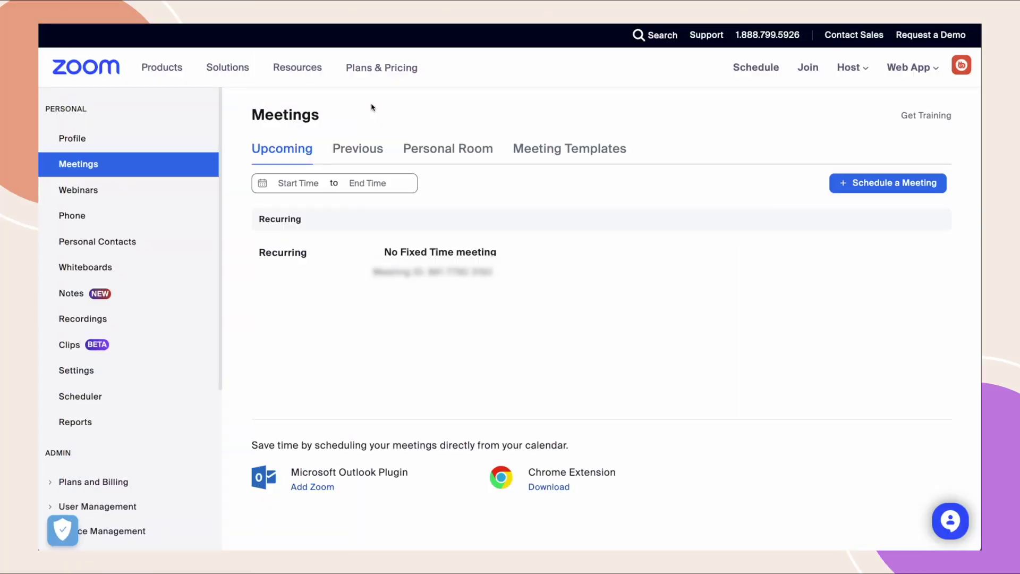
From Zoom App Marketplace's Build App page, create a Server-to-Server OAuth app named 'BuddyBoss Demo'.
click(253, 72)
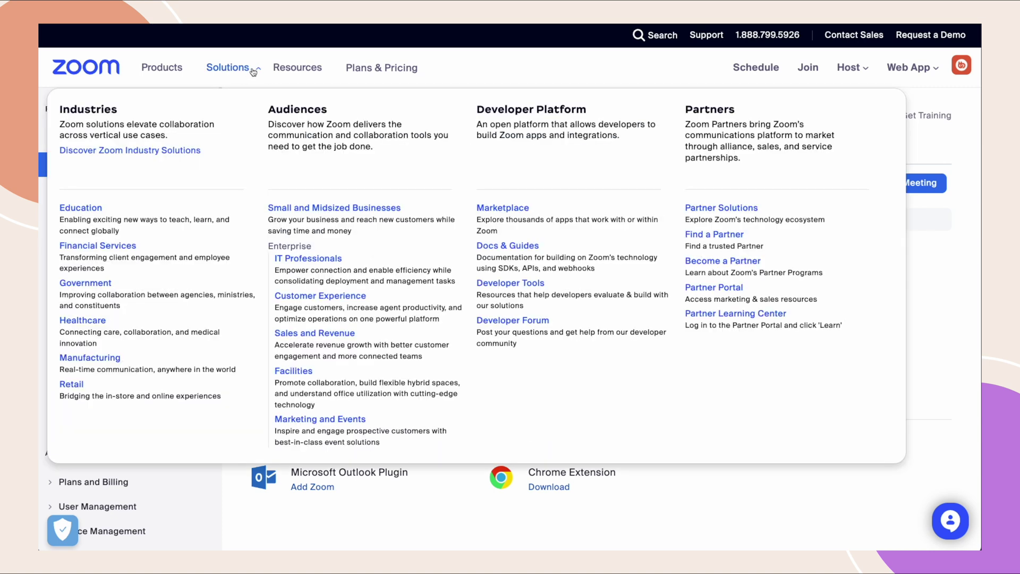
click(493, 209)
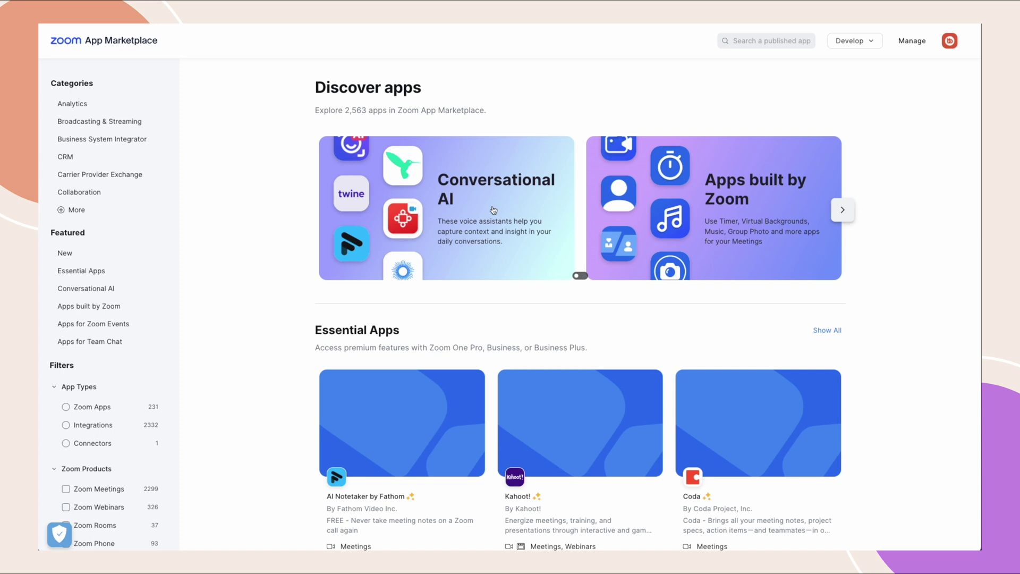
click(855, 44)
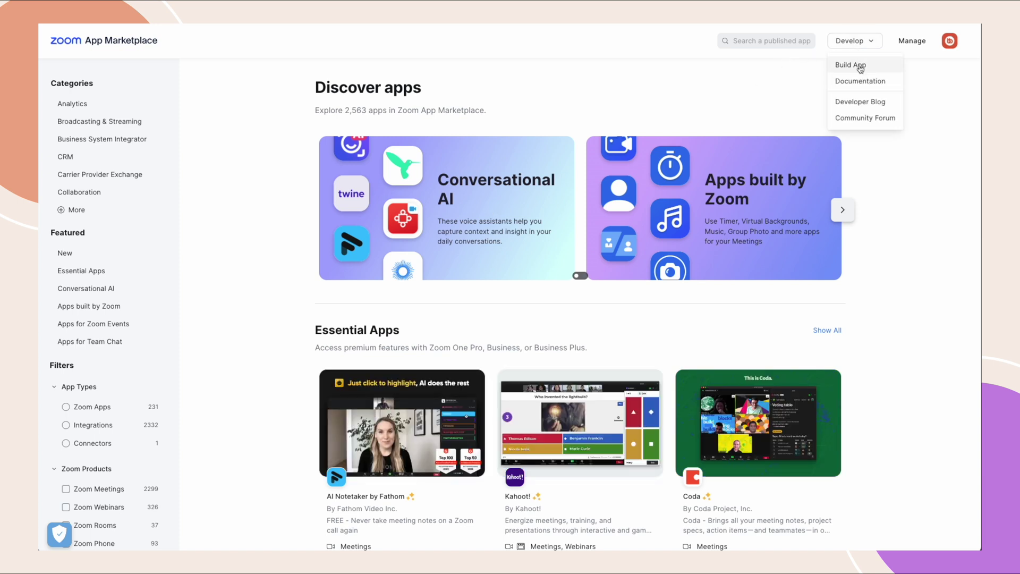
click(858, 67)
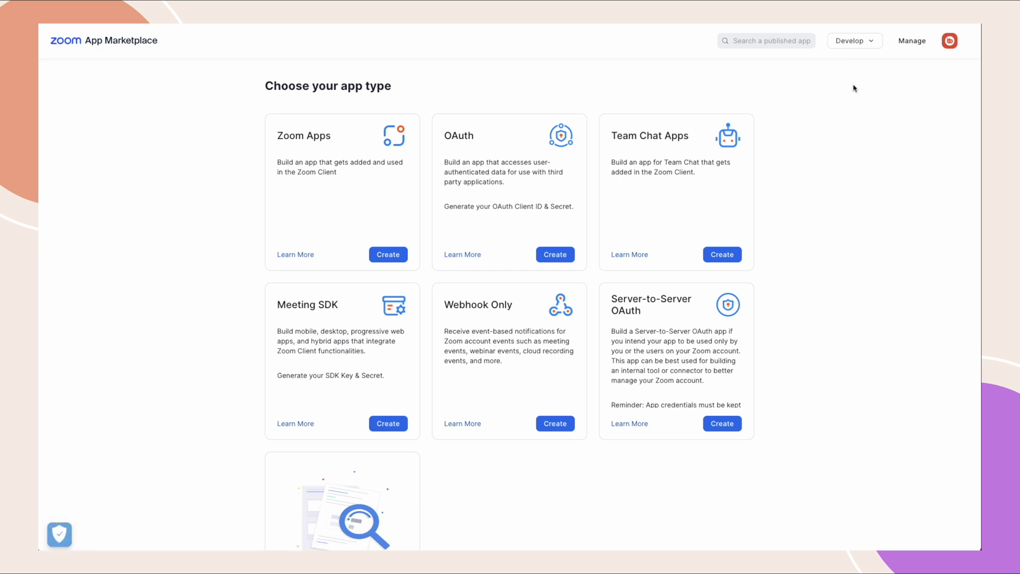
click(728, 420)
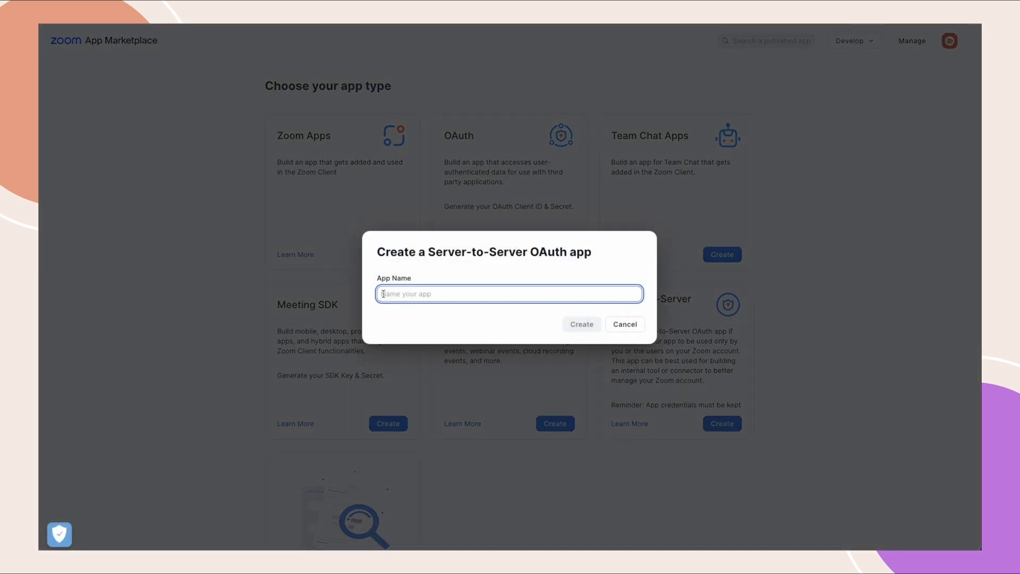
text(BuddyBoss Demo)
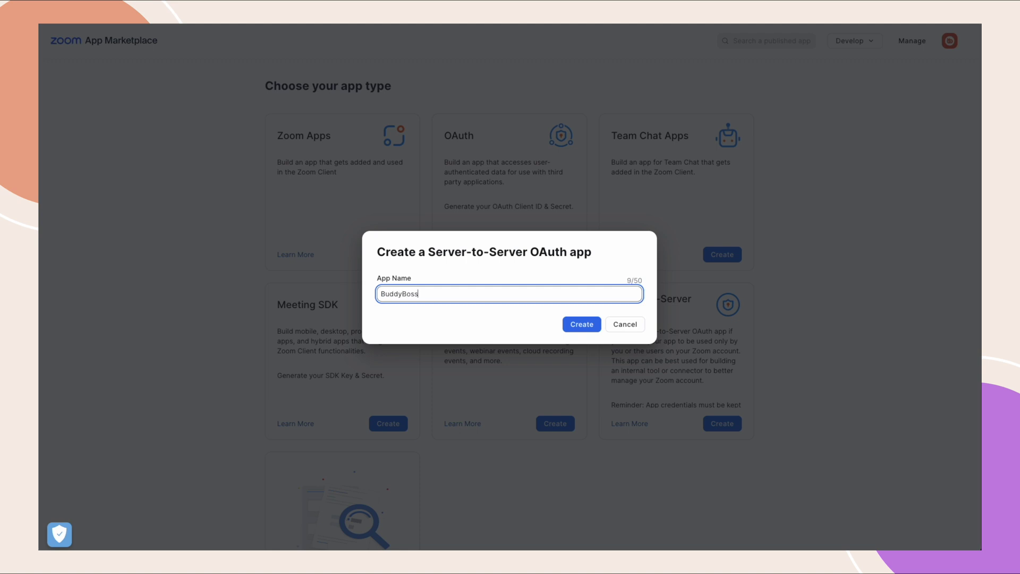
click(581, 325)
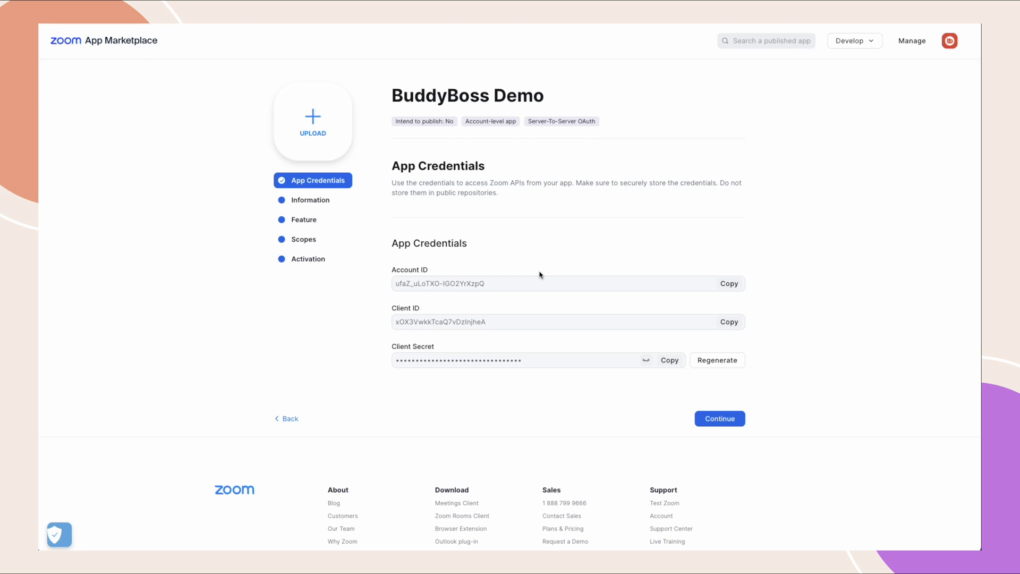
On the app's Information page, enter short description 'Demo Site' and company name 'BuddyBoss'.
click(308, 204)
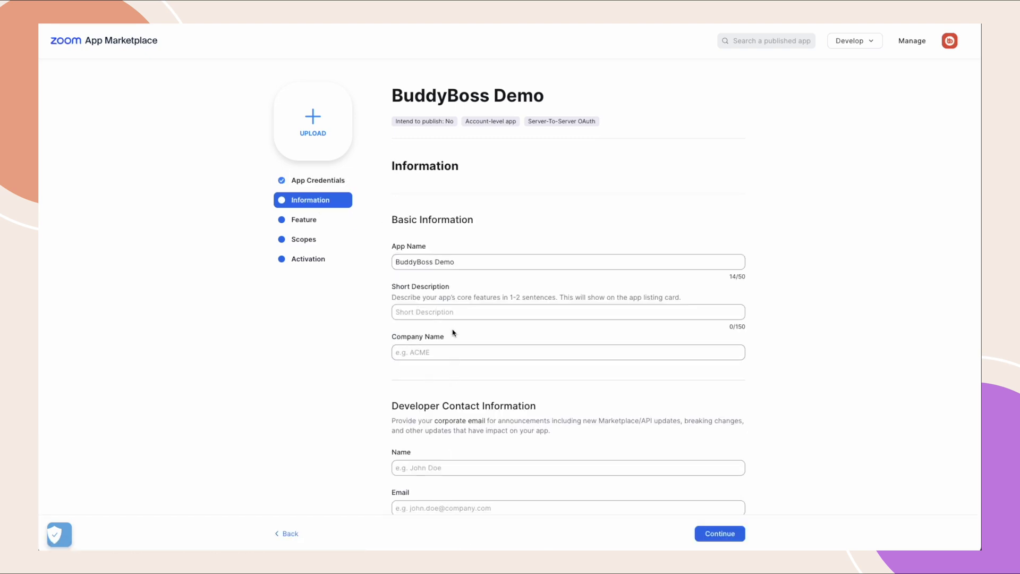
click(420, 313)
text(D)
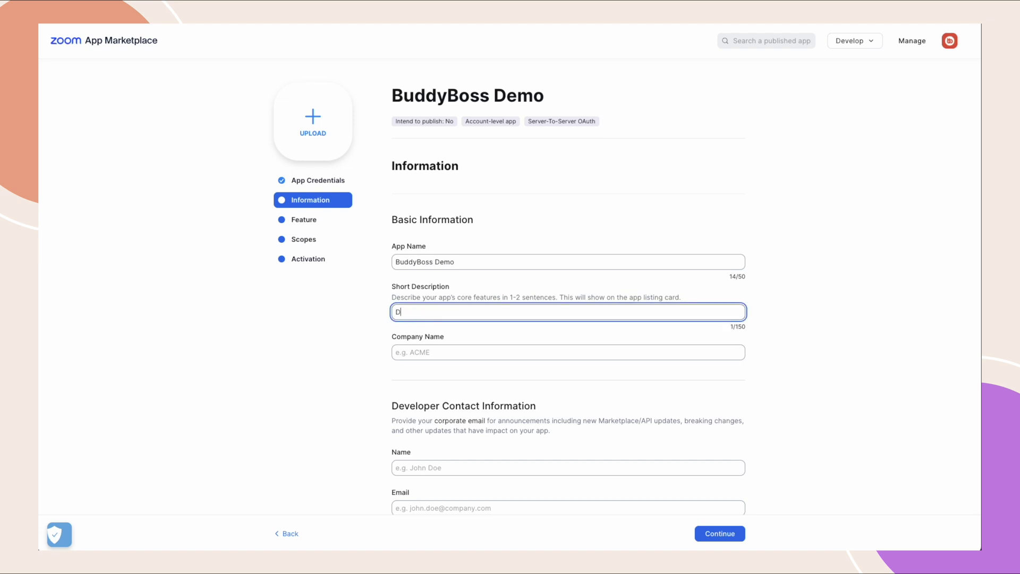
text(emo Site)
click(439, 353)
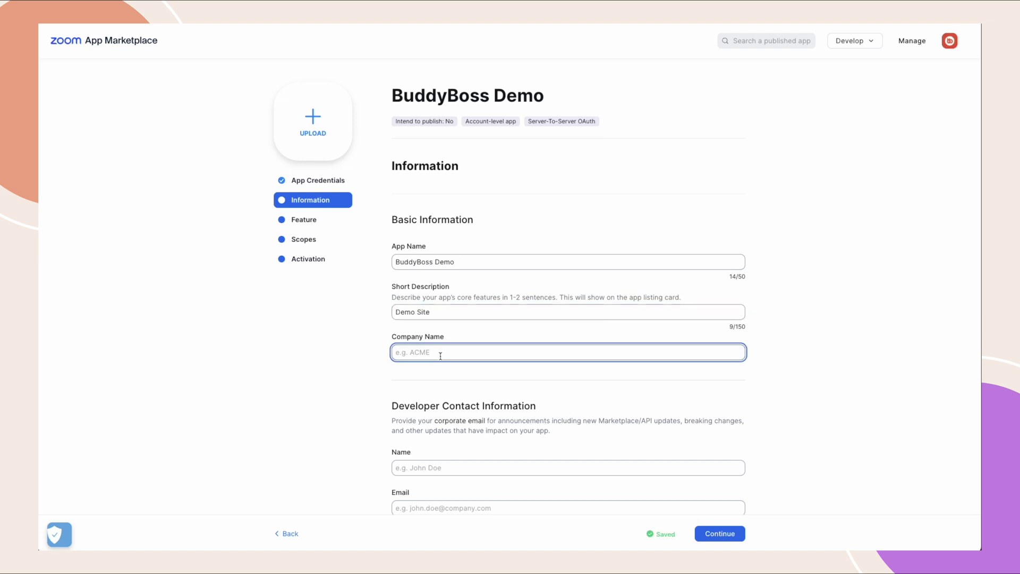
text(BuddyBoss)
Fill in the developer contact's name and email address, correcting a typo in the email.
scroll(447, 372, down, 2)
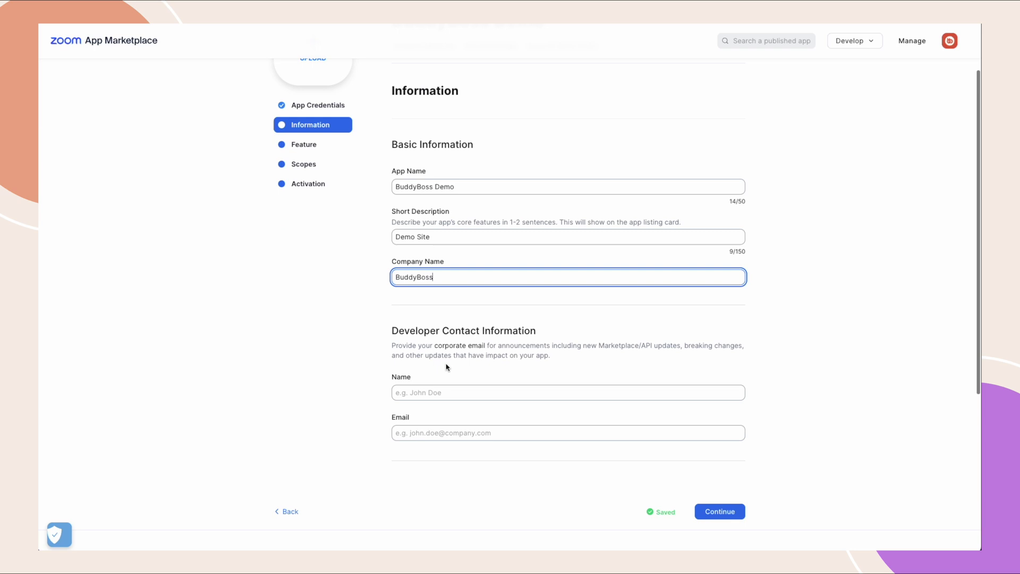
click(448, 392)
text(John)
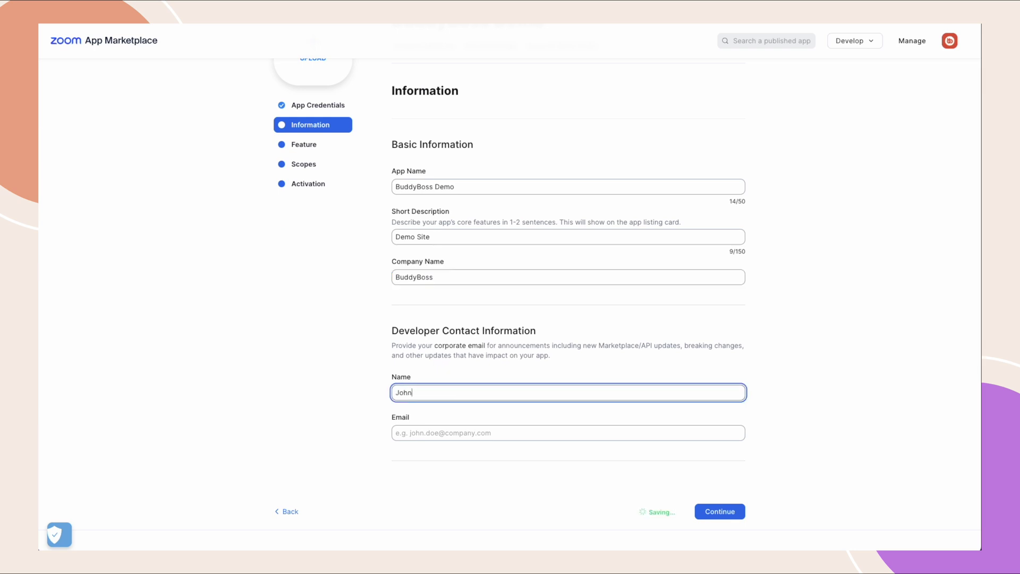
key(Tab)
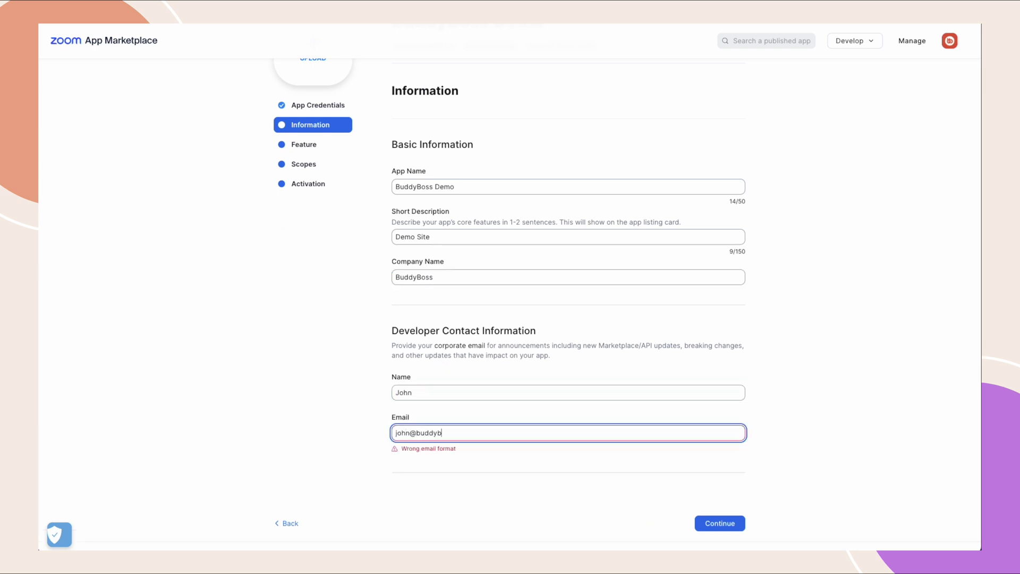
click(537, 455)
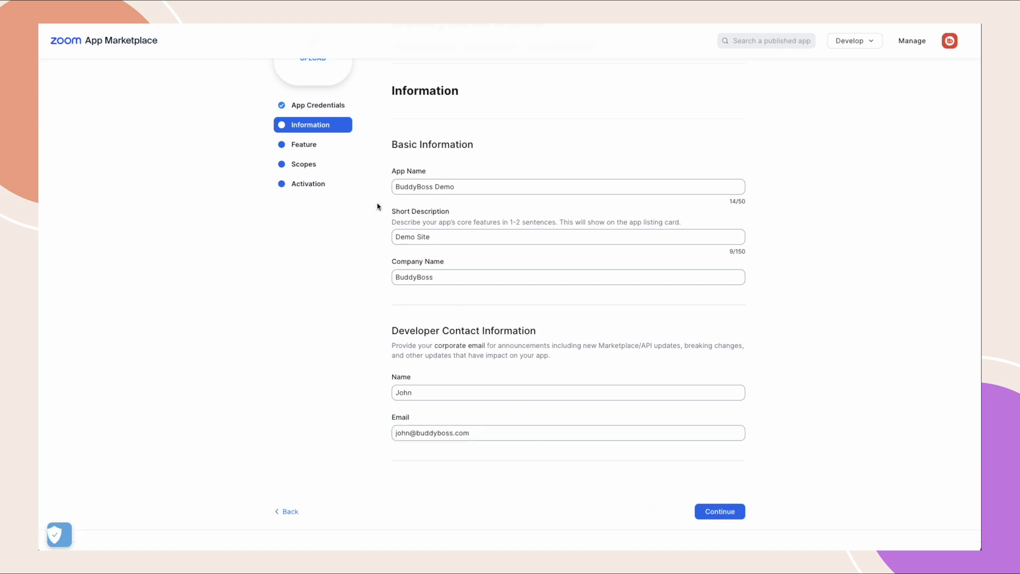
Add the meeting and webinar scopes: view all user meetings/webinars and view-and-manage access.
click(312, 165)
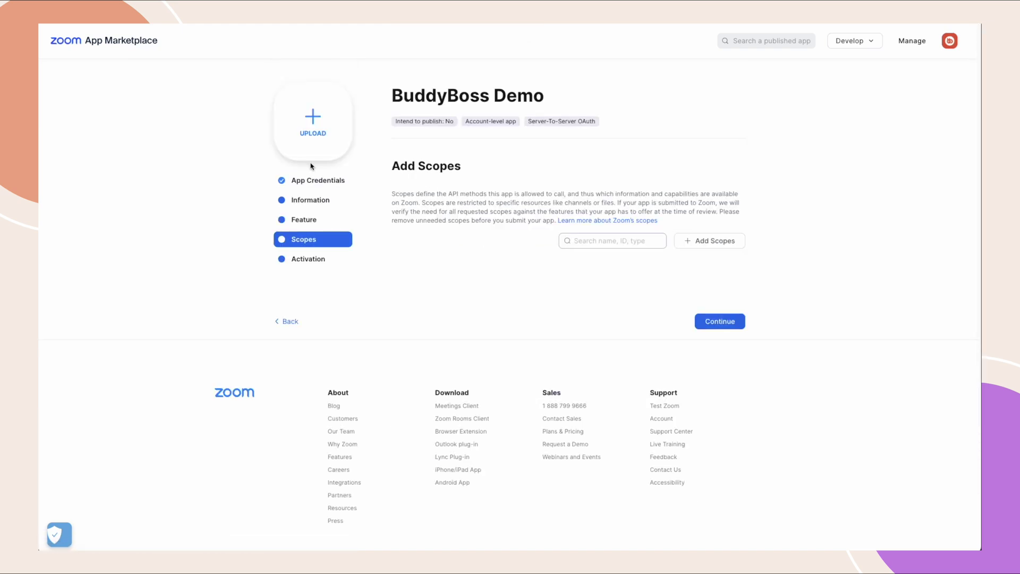
click(717, 242)
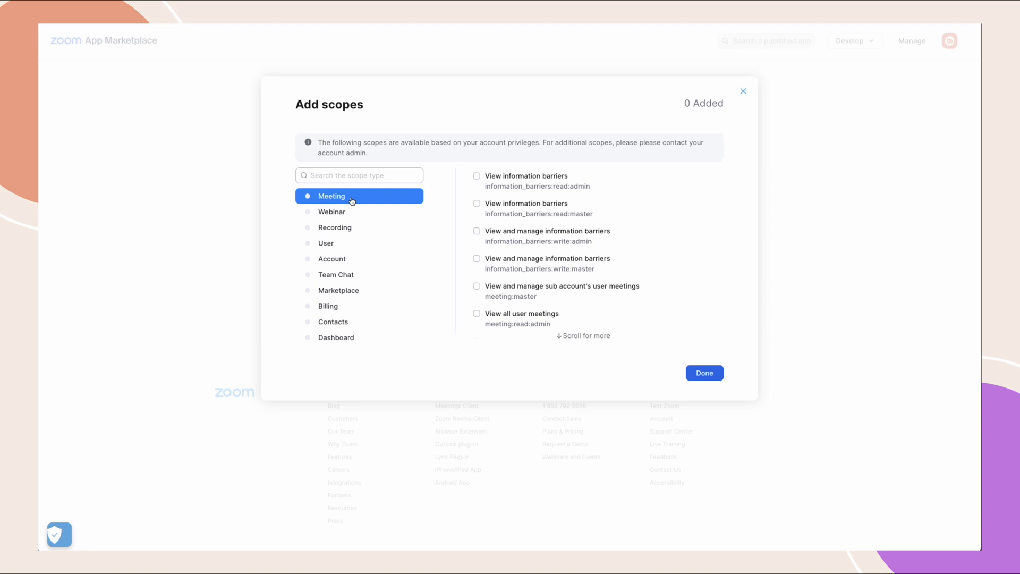
click(476, 314)
scroll(526, 276, down, 3)
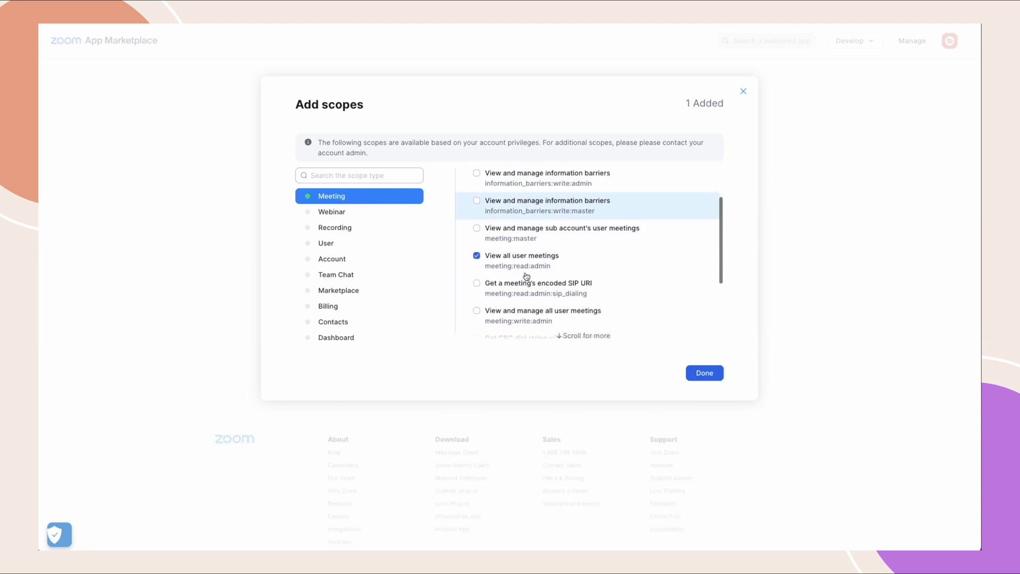
click(476, 292)
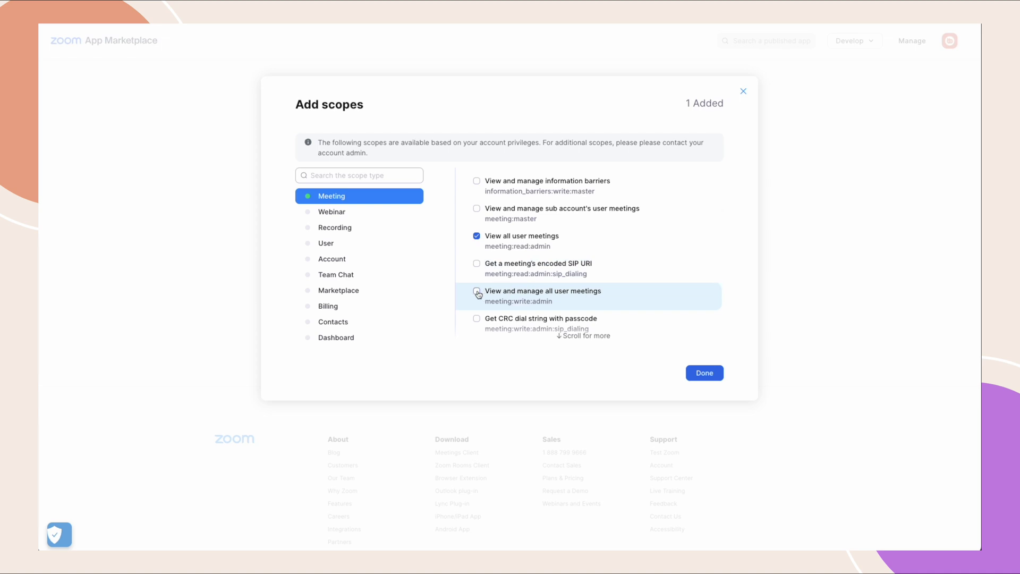
click(350, 214)
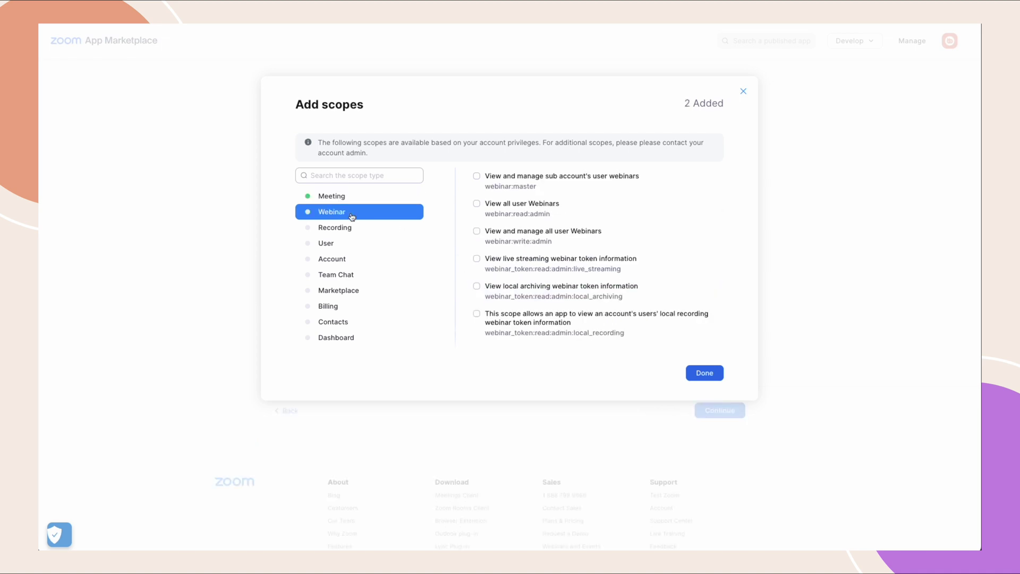
click(477, 205)
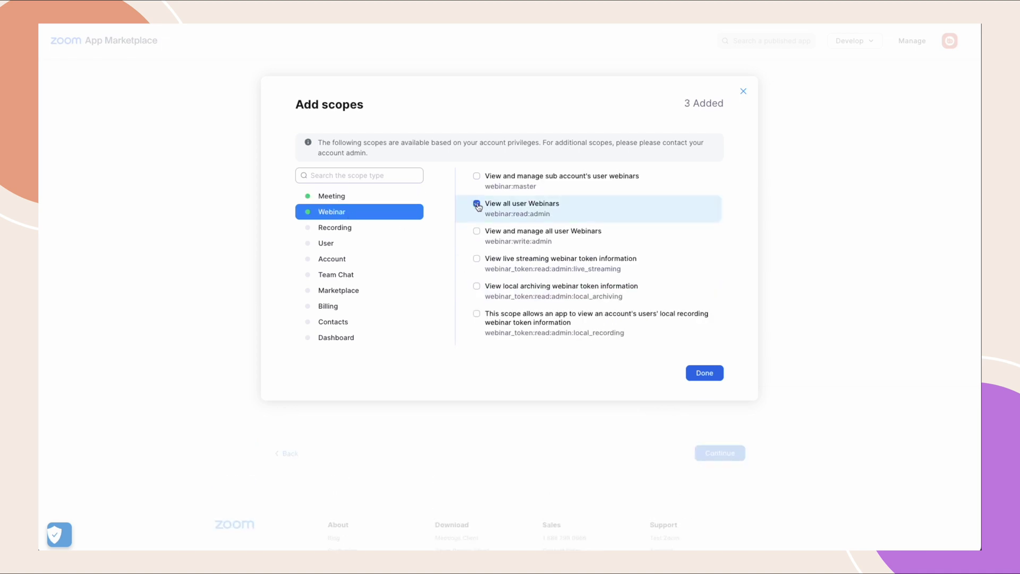
click(480, 233)
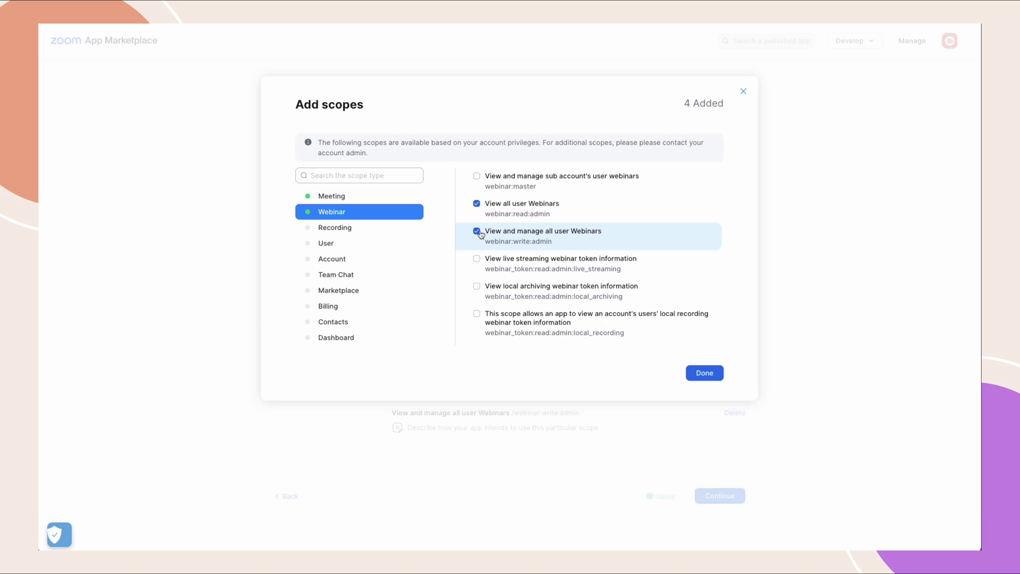
Add the recording read, user read and manage, and report read scopes, then finish.
click(345, 233)
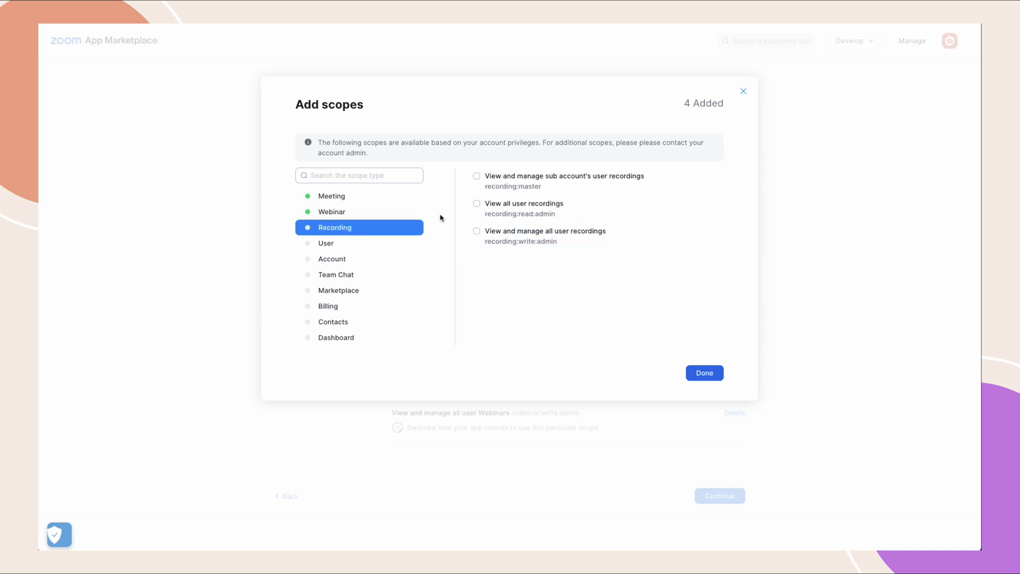
click(477, 204)
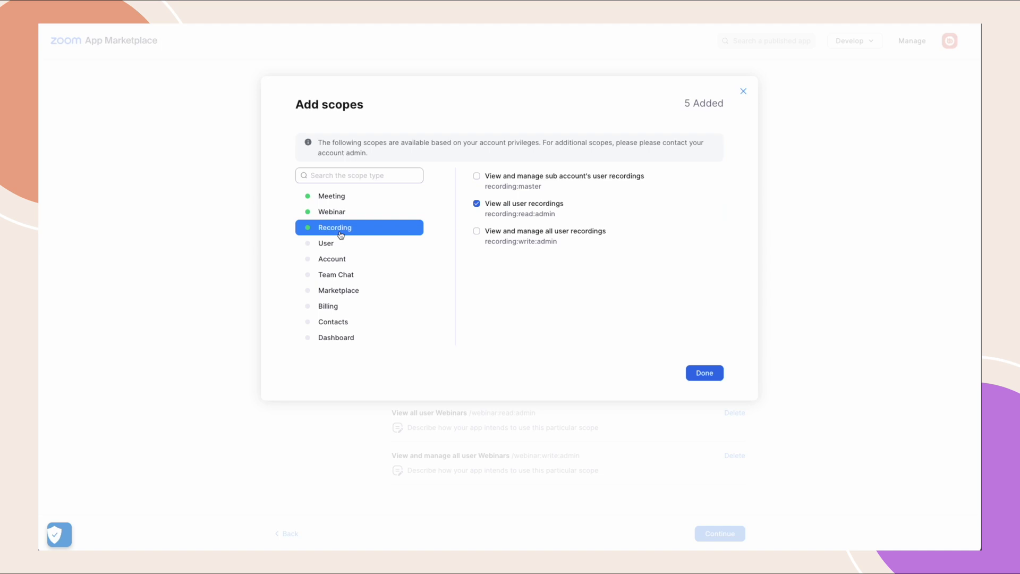
click(324, 244)
click(476, 205)
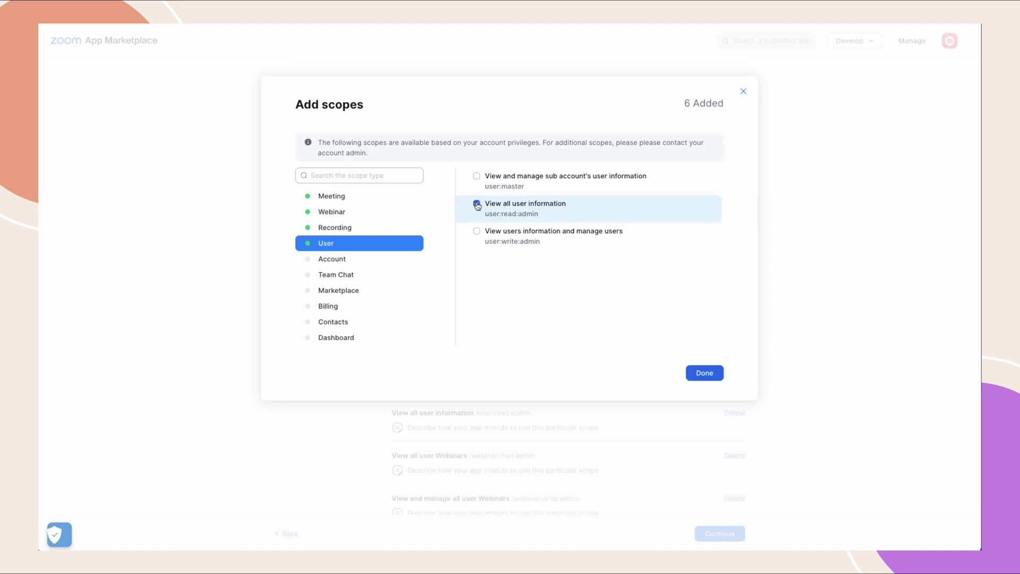
click(477, 231)
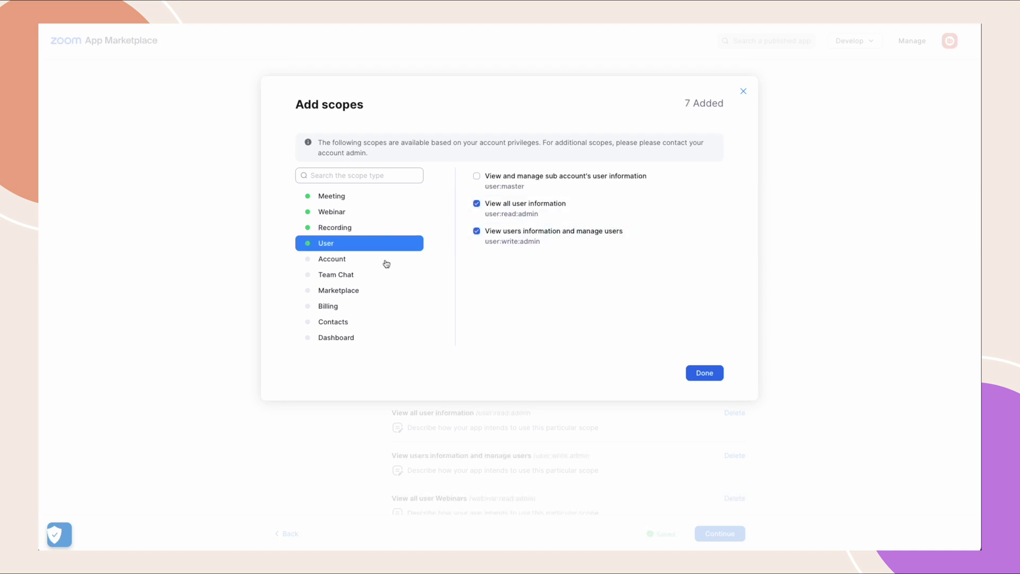
scroll(366, 282, down, 3)
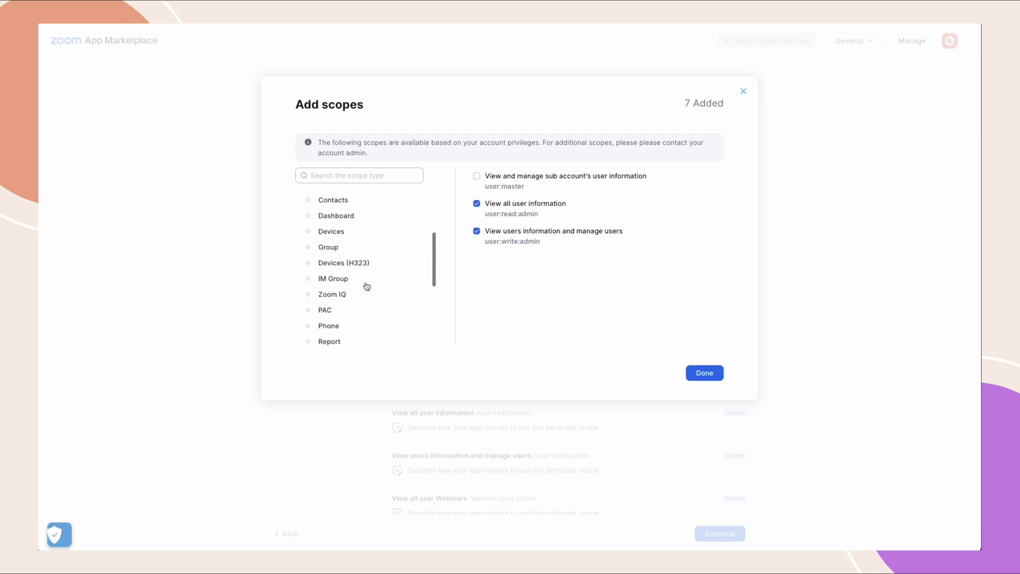
scroll(356, 298, down, 1)
click(344, 328)
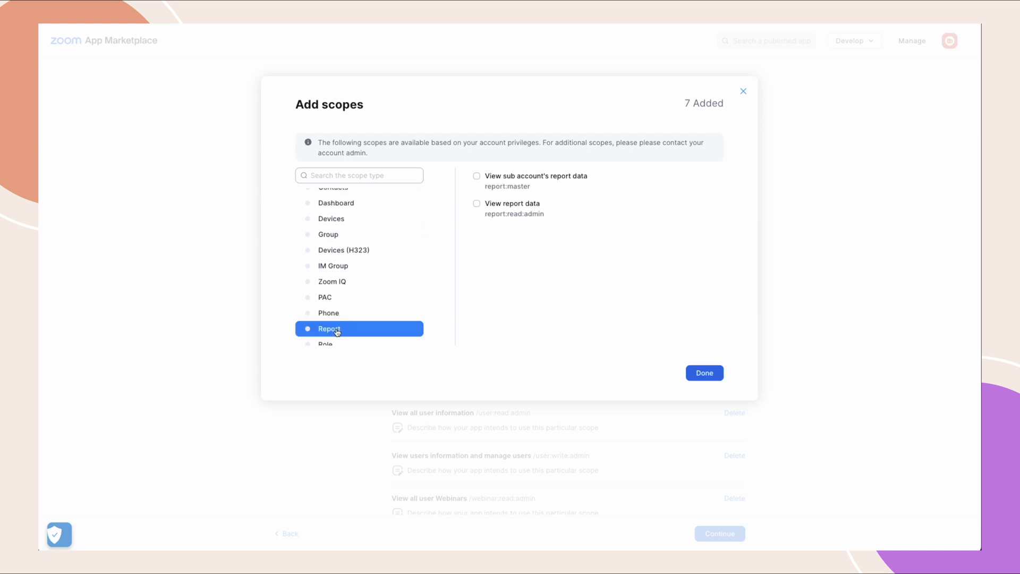
click(476, 205)
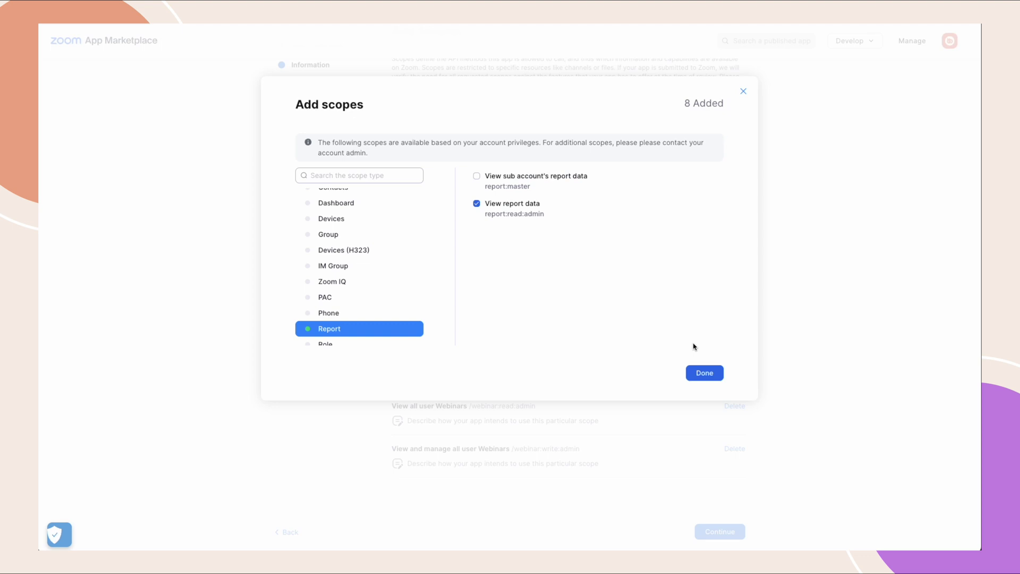
click(702, 373)
scroll(704, 383, down, 1)
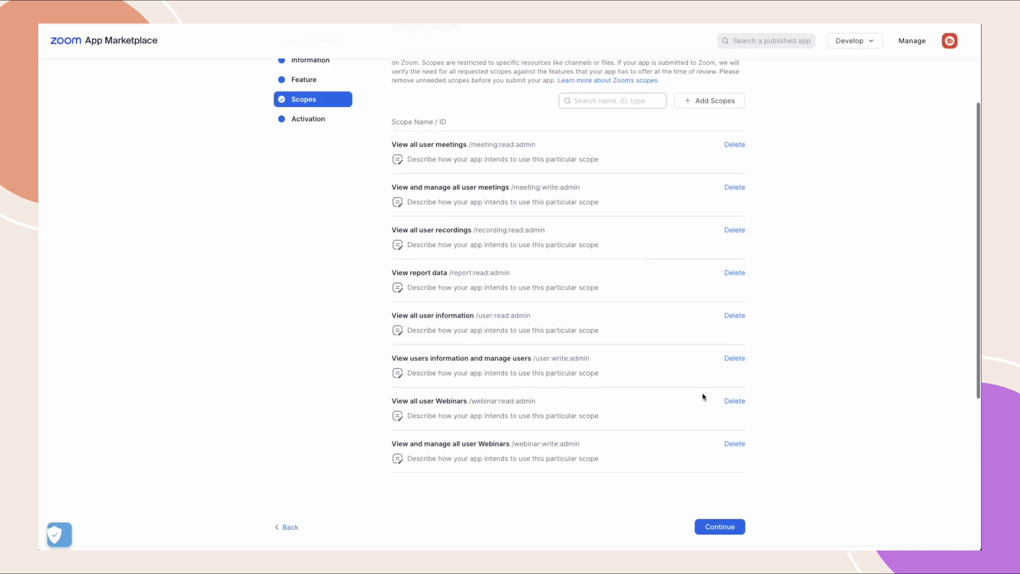
Activate the BuddyBoss Demo app on the account and return to its App Credentials.
click(720, 526)
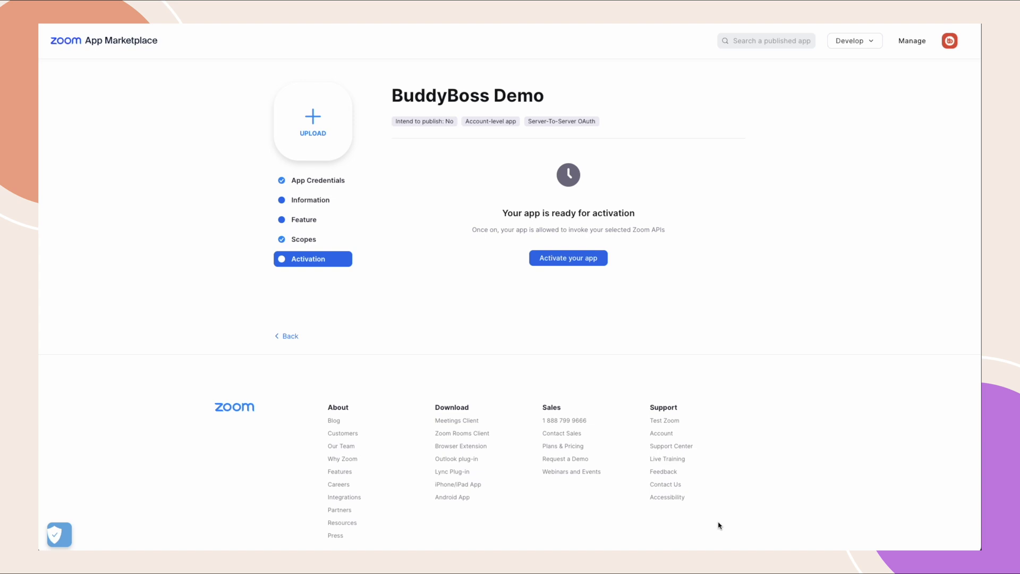
click(554, 260)
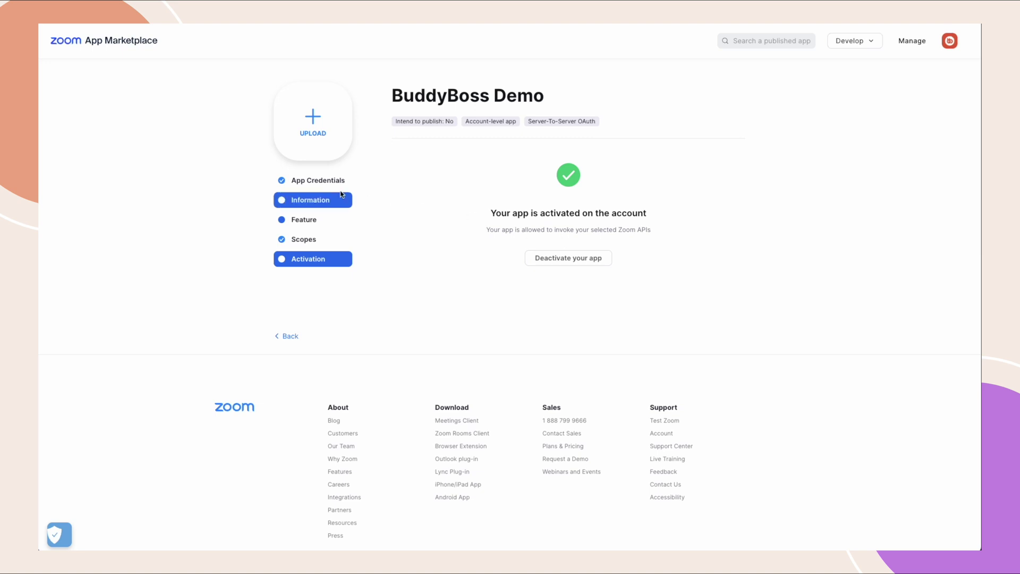
click(317, 184)
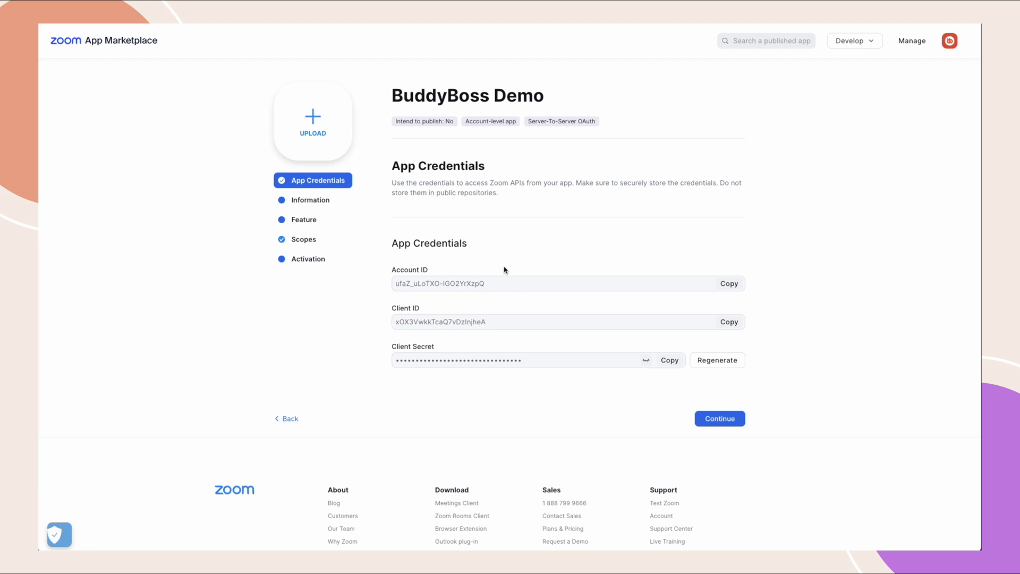
Copy the Account ID, Client ID and Client Secret into the matching BuddyBoss Zoom settings fields.
click(729, 283)
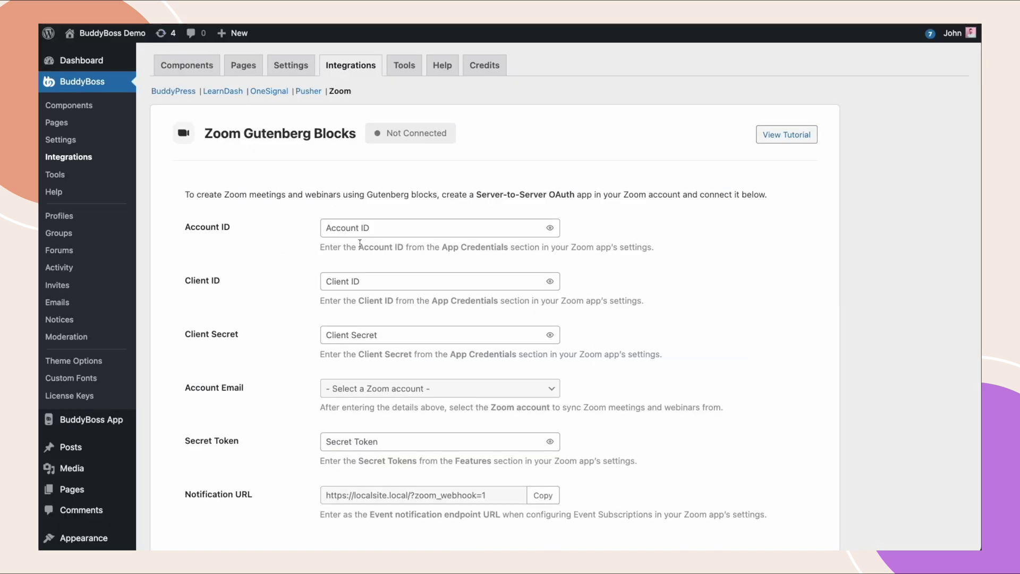
click(368, 230)
key(ctrl+v)
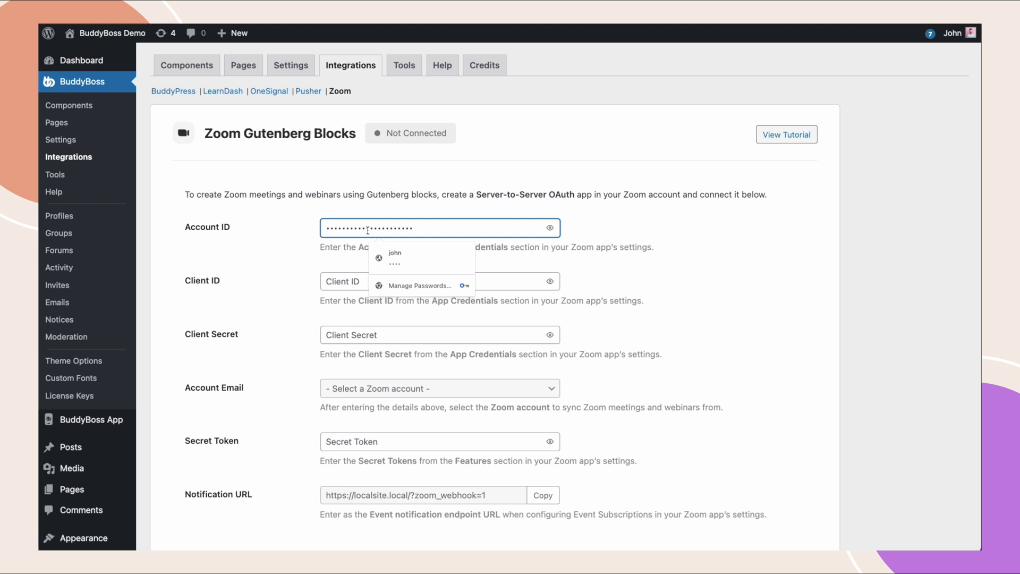
click(253, 75)
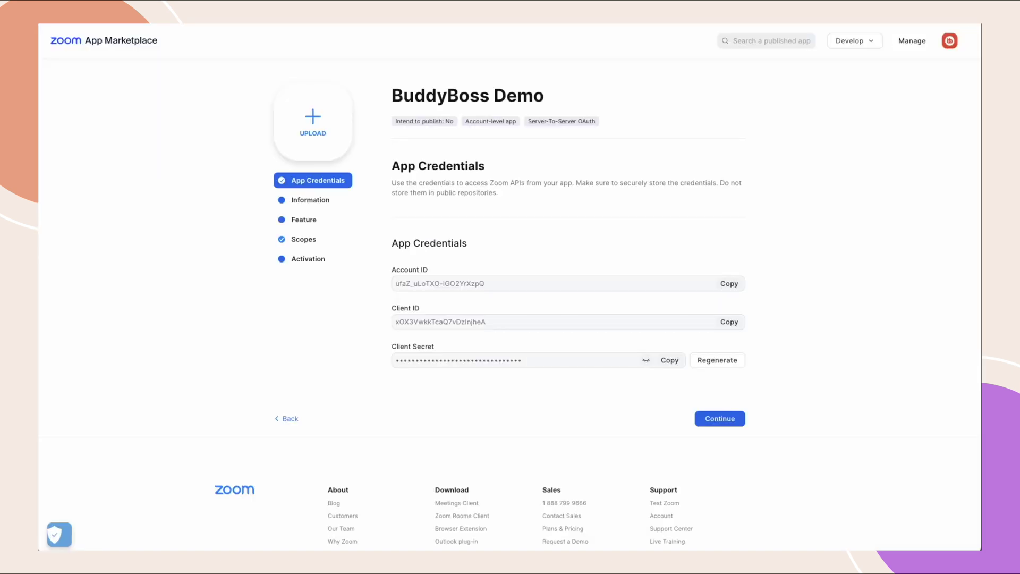
click(737, 324)
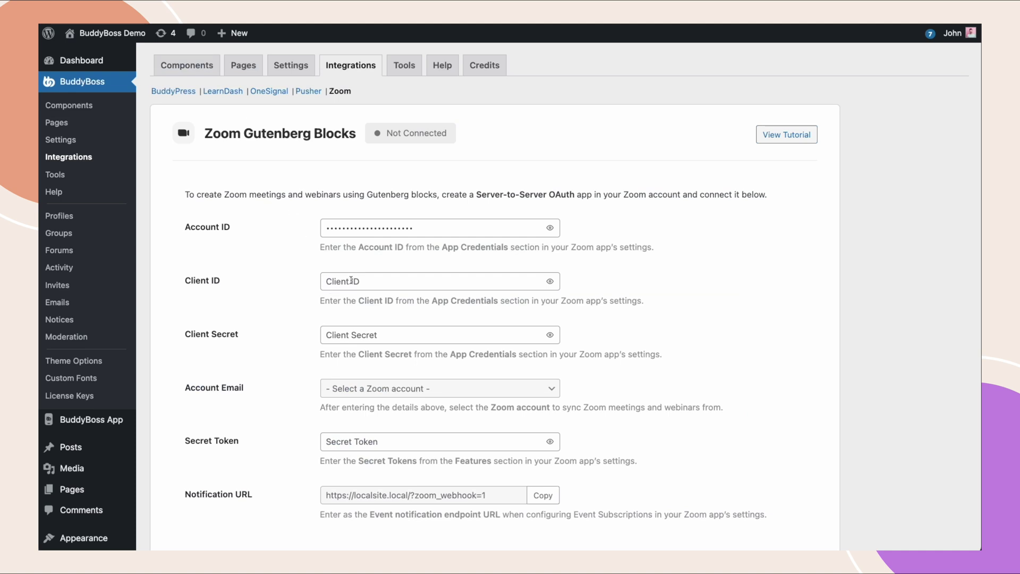
click(352, 279)
key(ctrl+v)
click(261, 219)
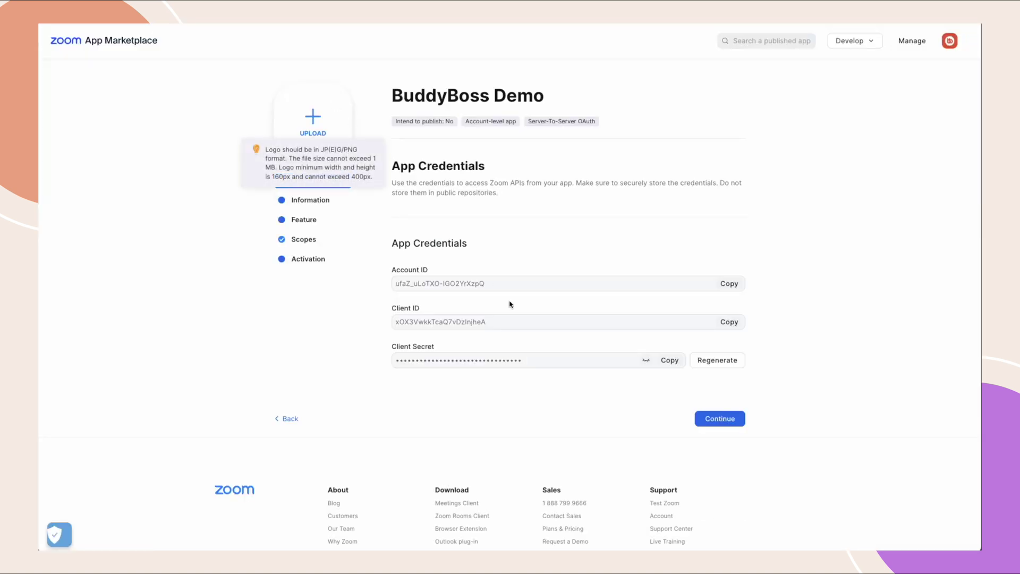
click(672, 361)
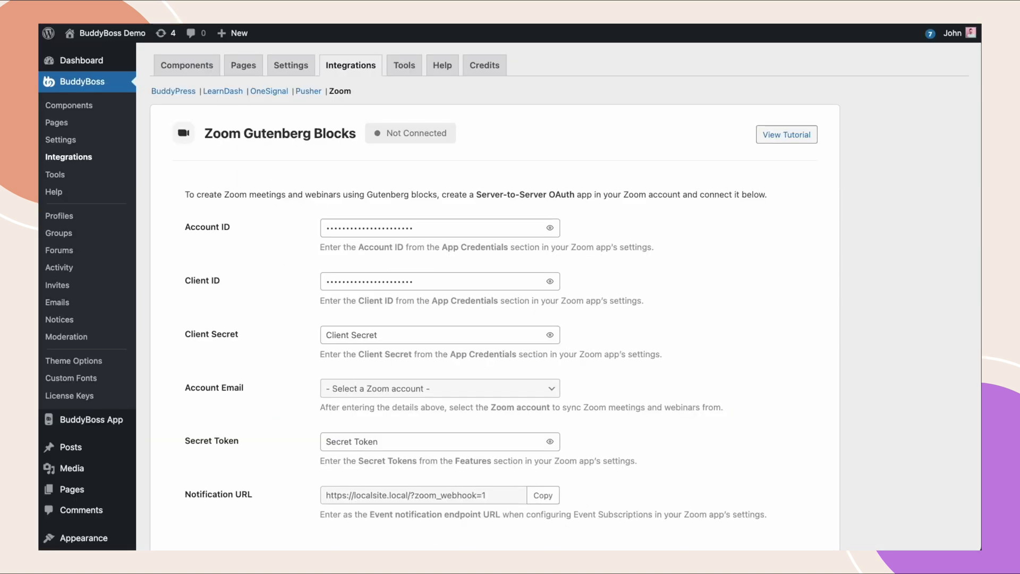
click(403, 340)
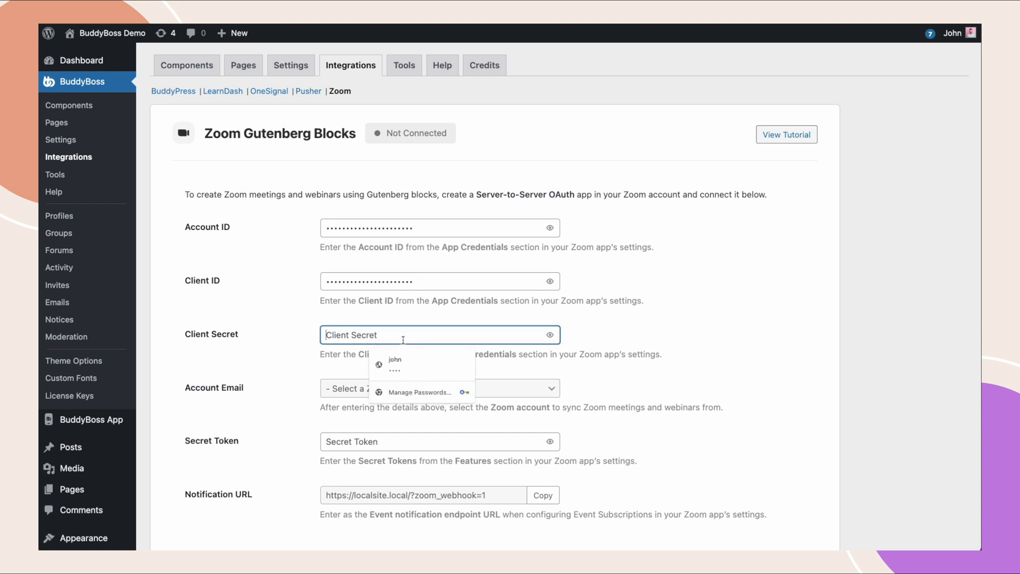
key(ctrl+v)
click(304, 360)
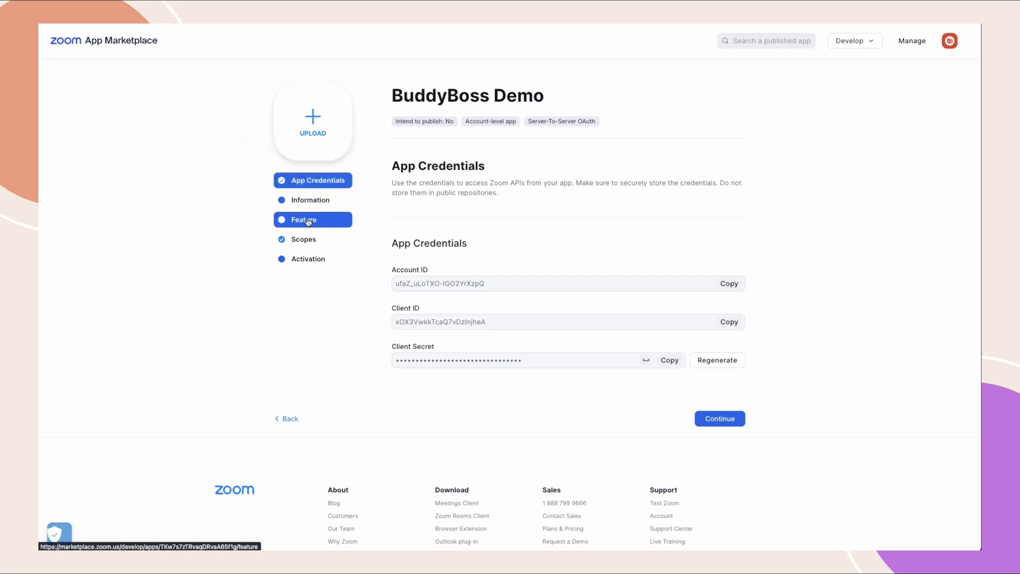
Copy the app's Secret Token from its Feature page into BuddyBoss Zoom settings and save.
click(308, 220)
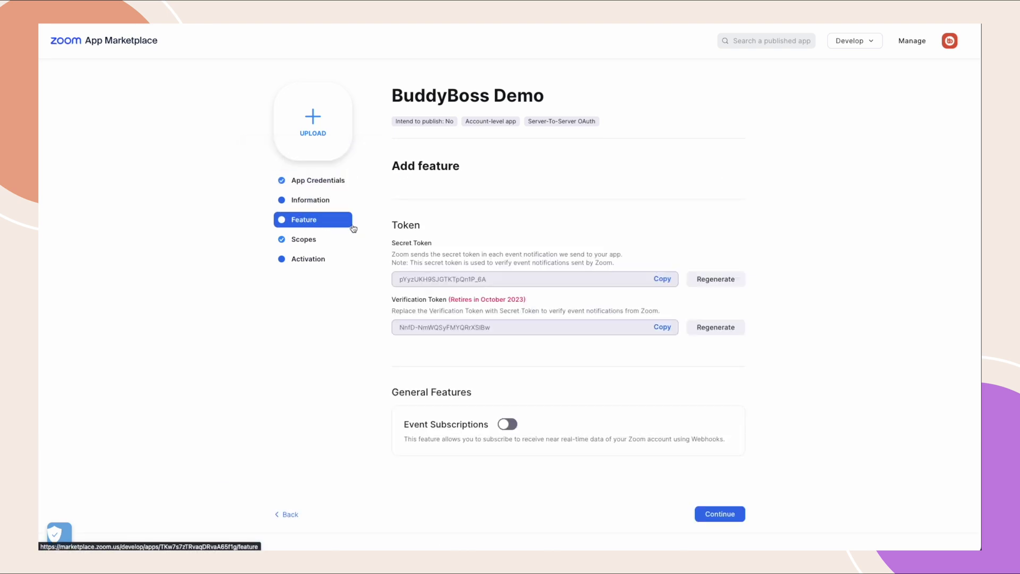
click(663, 280)
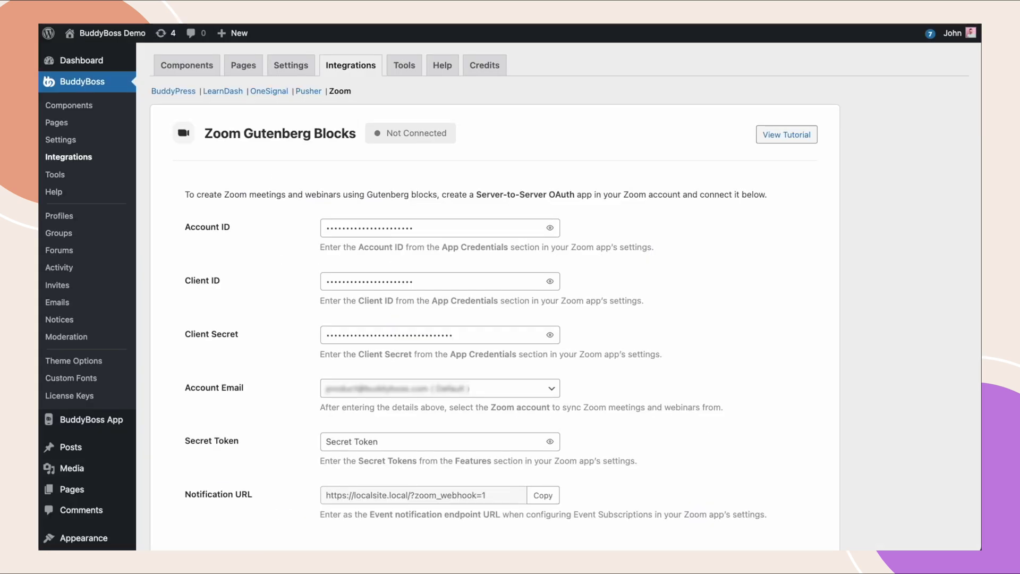
click(339, 440)
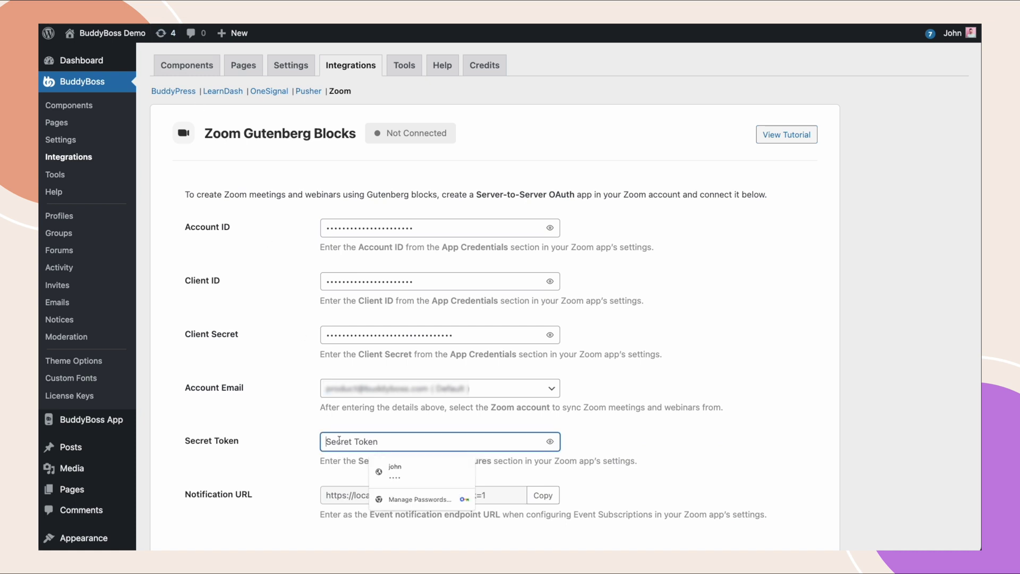
key(ctrl+v)
click(297, 445)
scroll(296, 444, down, 8)
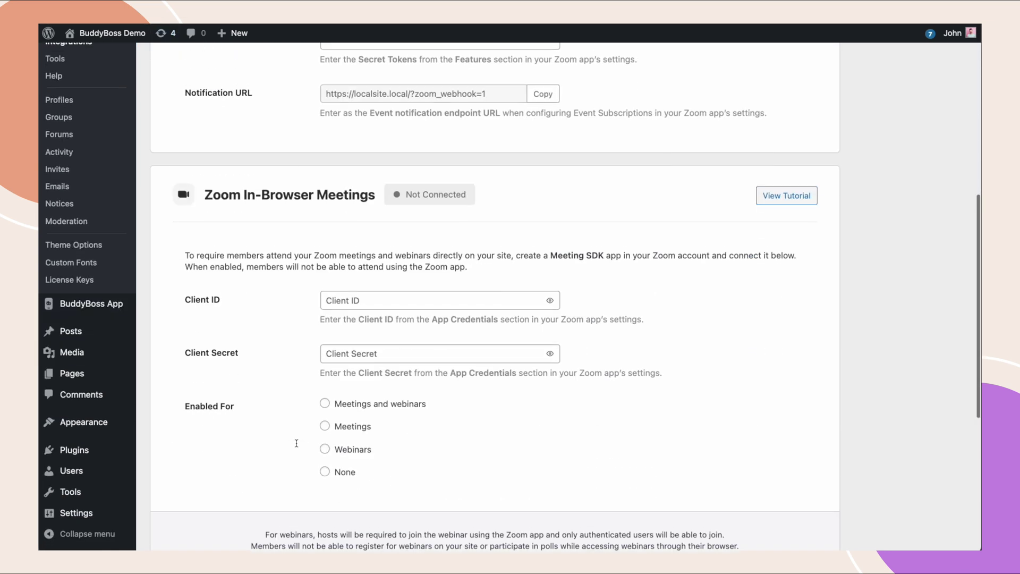
scroll(297, 443, down, 5)
click(180, 485)
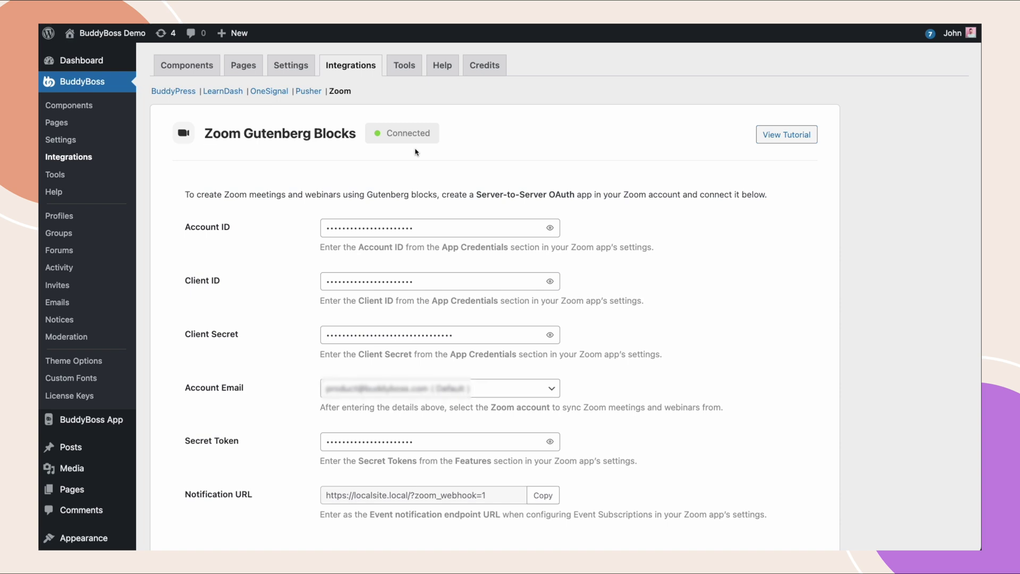
scroll(415, 152, down, 8)
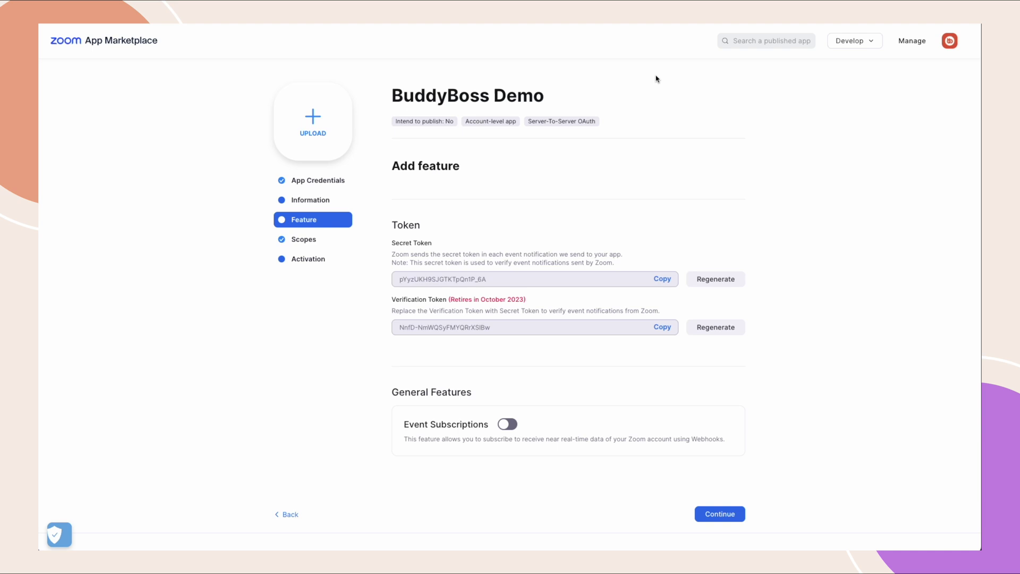
Through Develop > Build App, create a Meeting SDK app named 'BuddyBoss Demo SDK'.
click(863, 46)
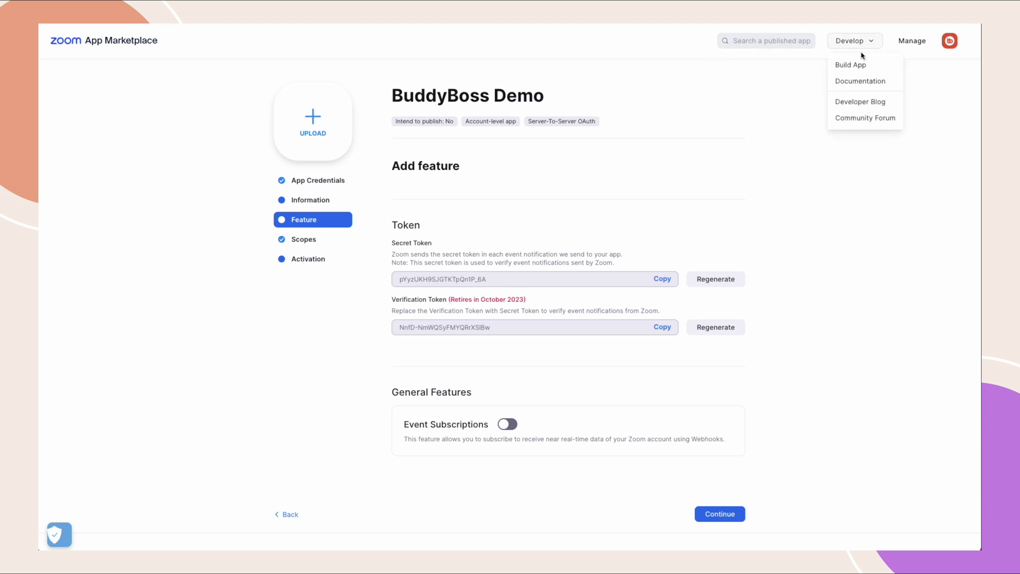
click(860, 65)
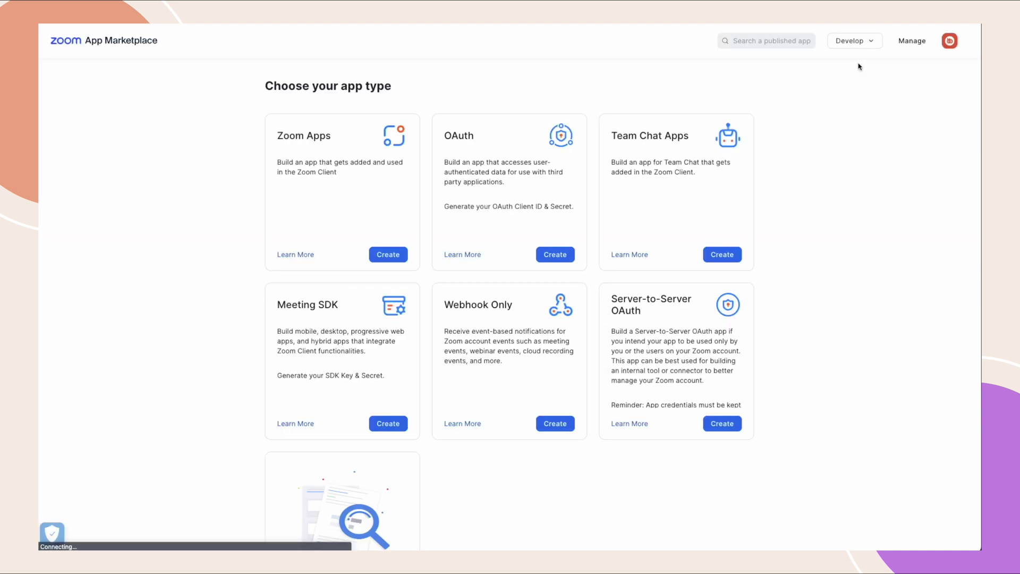
click(385, 424)
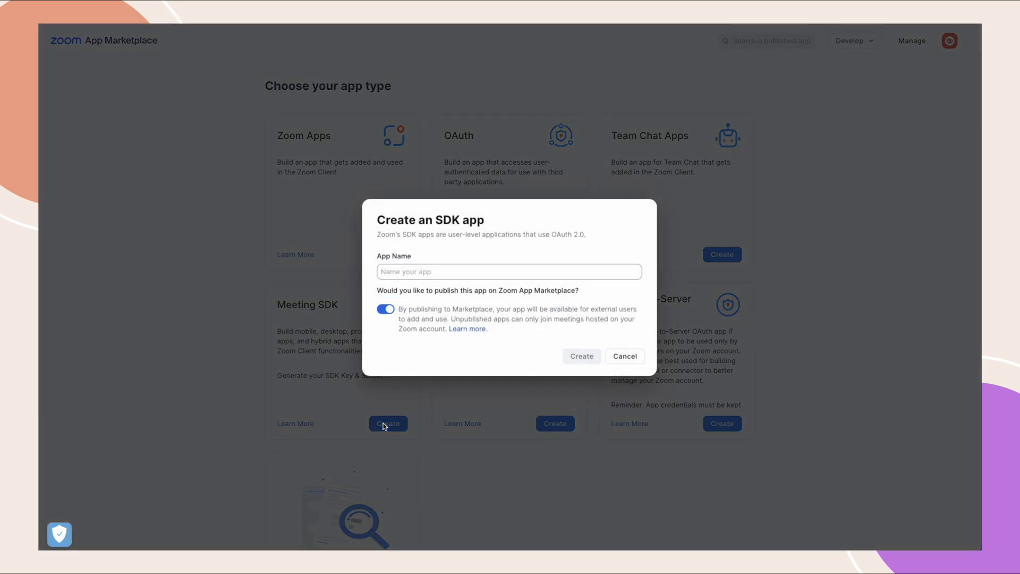
click(391, 272)
text(Budd)
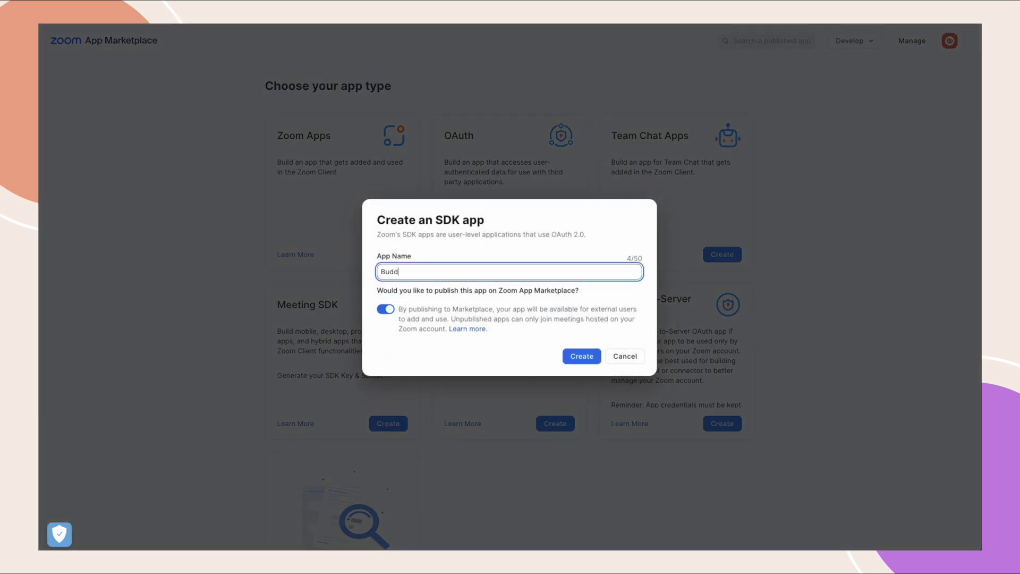
text(yBoss Demo SDK)
click(584, 357)
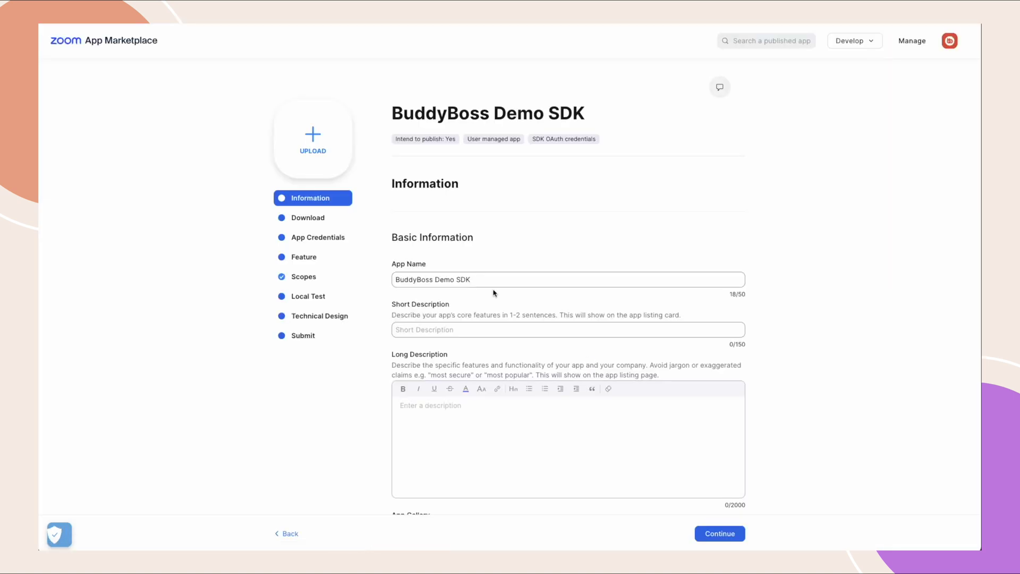
Paste the Zoom SDK app's Client ID and Client Secret into WordPress In-Browser Meetings and select Meetings and webinars.
click(316, 243)
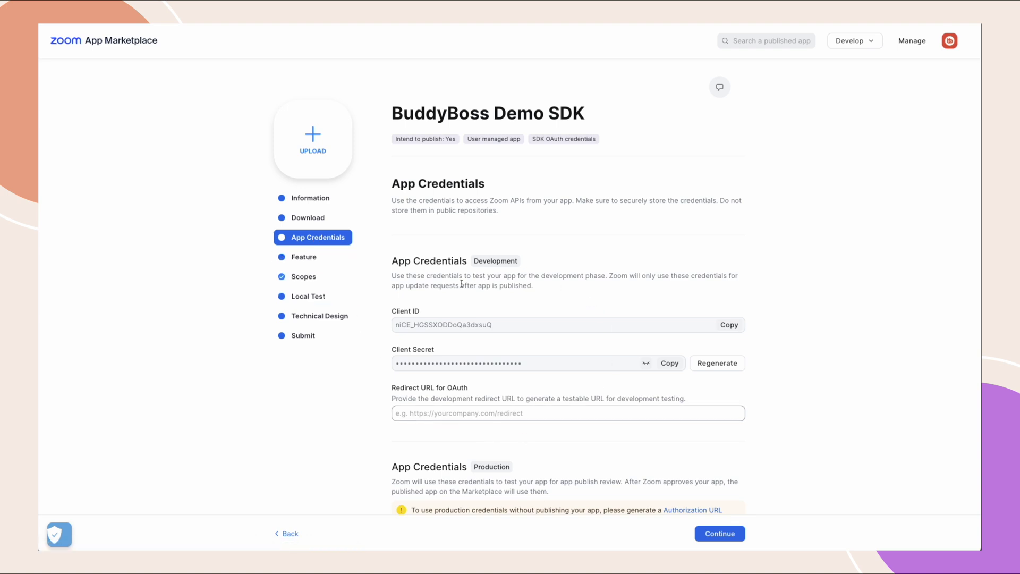
click(729, 324)
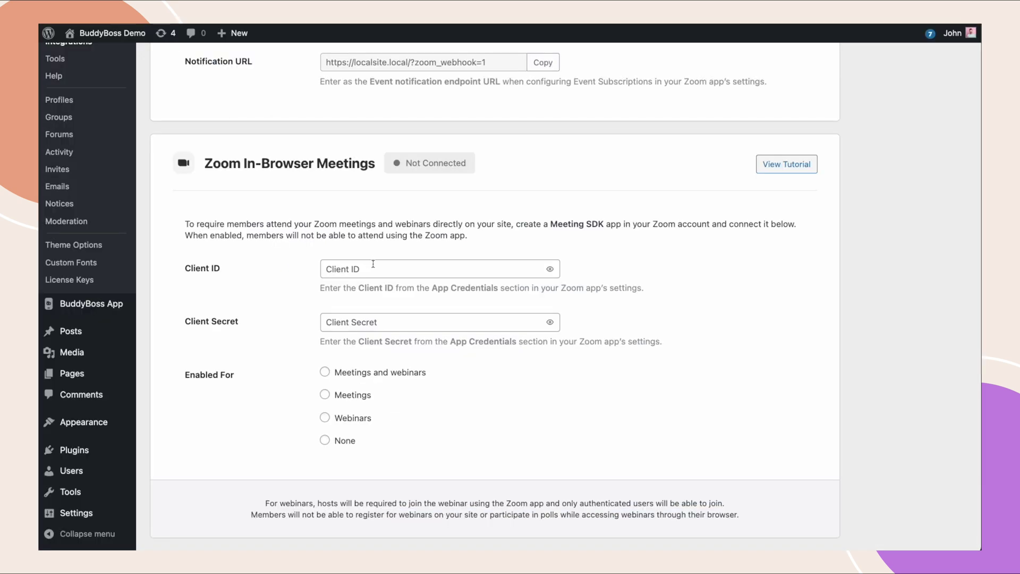
click(373, 264)
key(ctrl+v)
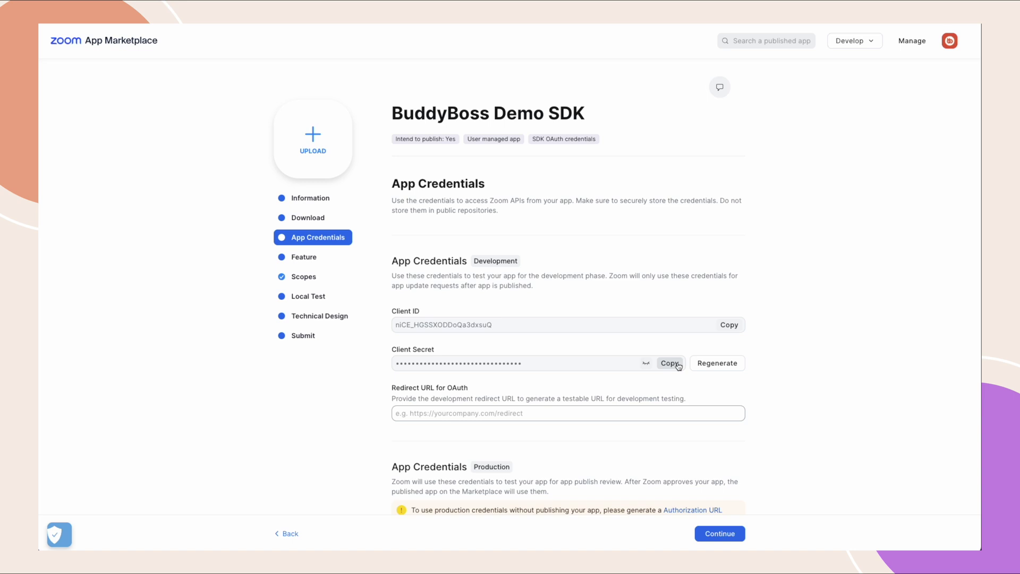
click(672, 364)
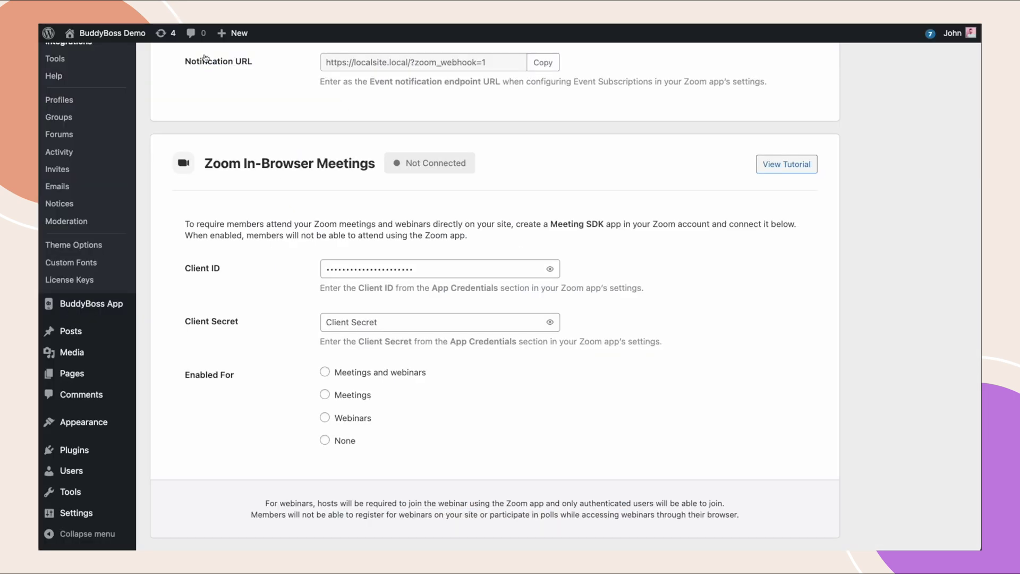
click(374, 324)
key(ctrl+v)
click(325, 372)
scroll(266, 398, down, 5)
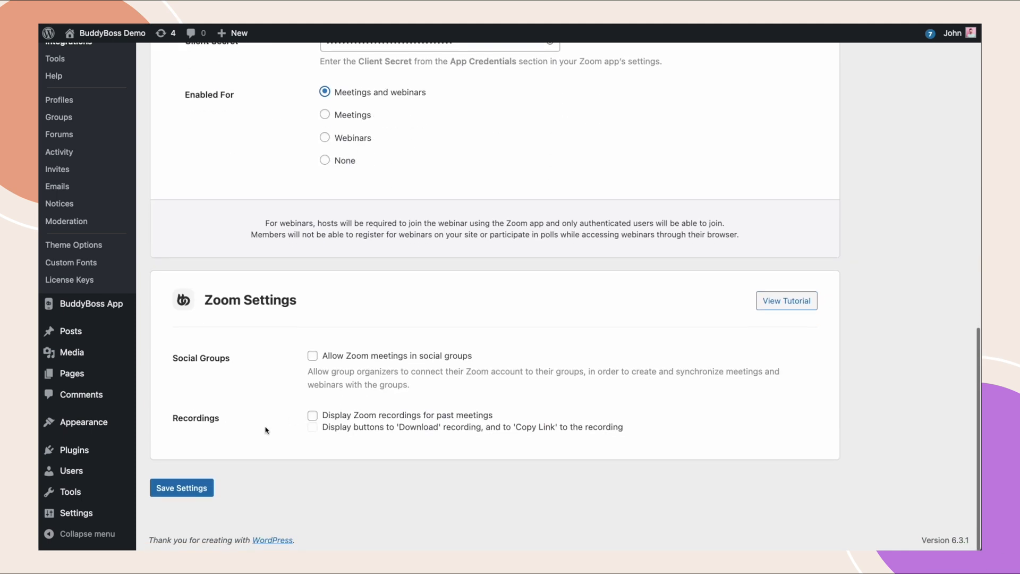
Save the In-Browser Meetings settings and scroll the reloaded page to confirm the Connected status.
click(184, 488)
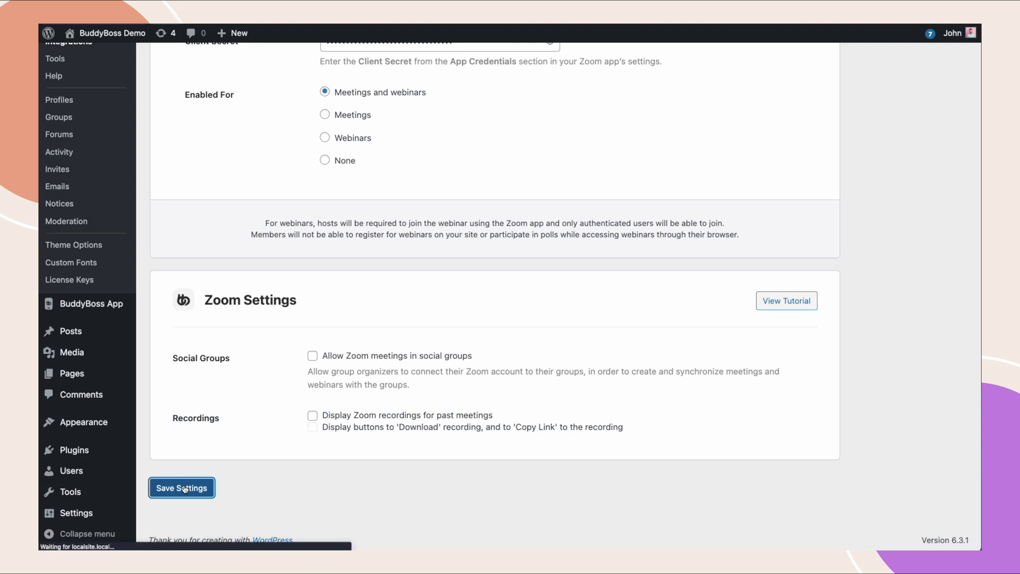
scroll(184, 489, down, 8)
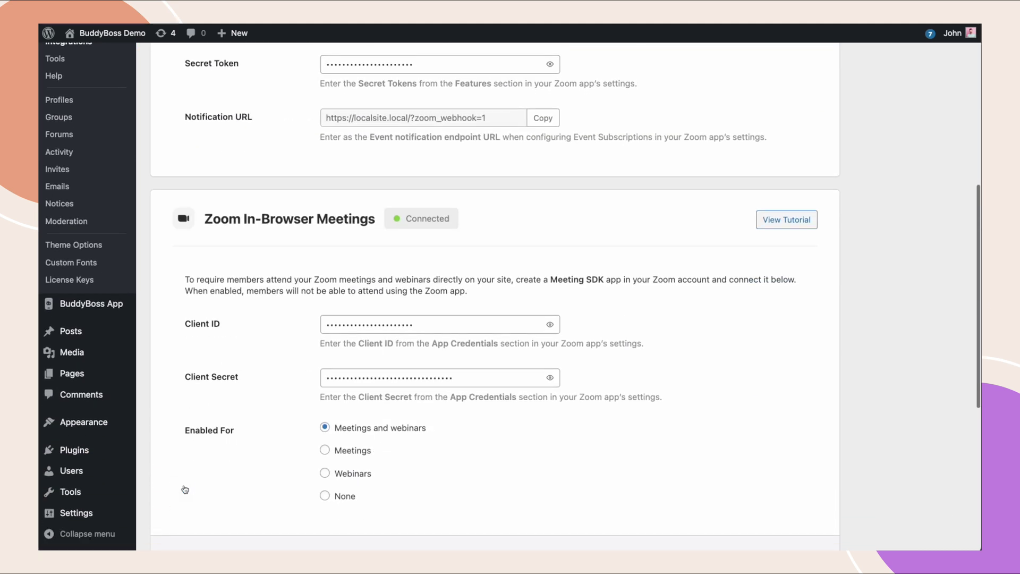
scroll(184, 489, down, 1)
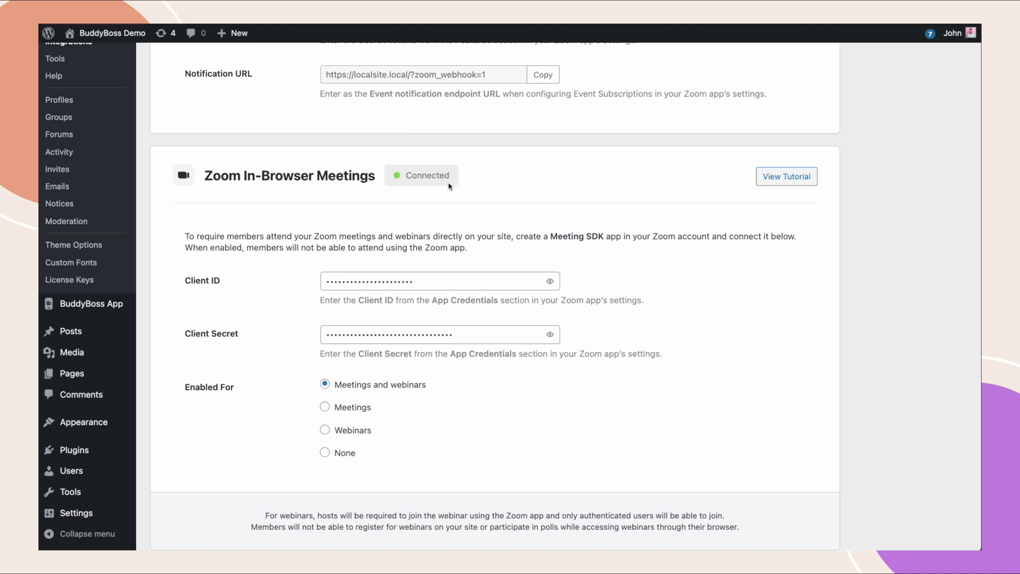
scroll(367, 319, down, 3)
scroll(376, 326, down, 3)
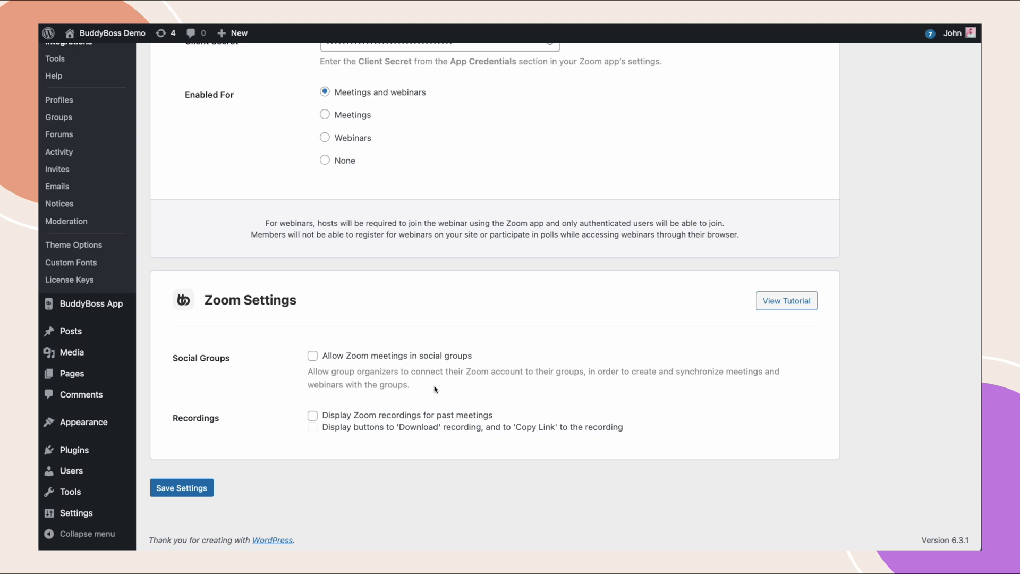
Enable Zoom meetings in social groups, Zoom recordings, and the Download/Copy Link buttons, then save.
click(313, 356)
click(312, 414)
click(313, 428)
click(181, 488)
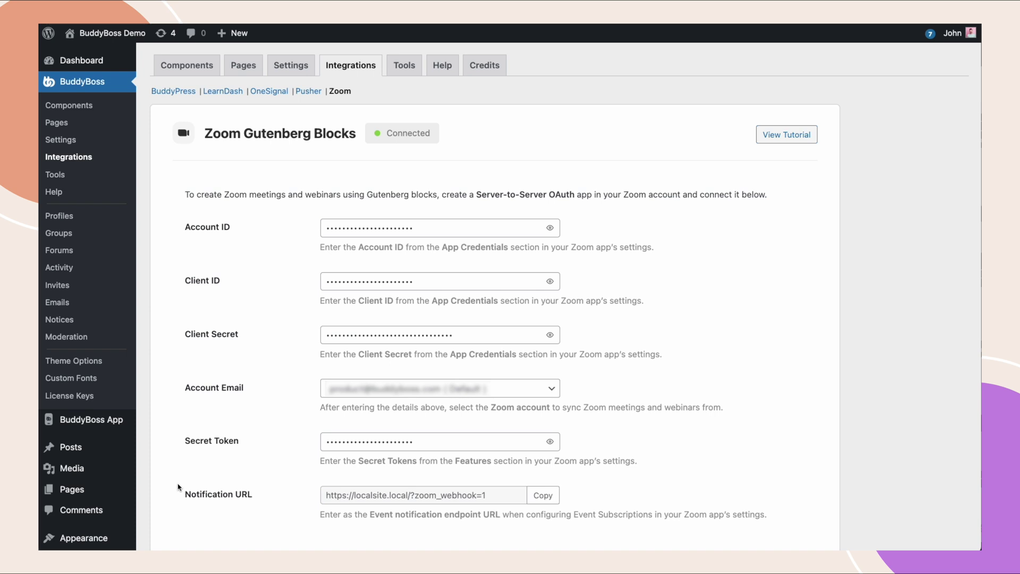
Add a new page from Pages and title it 'Zoom Meetings'.
mouse_move(66, 489)
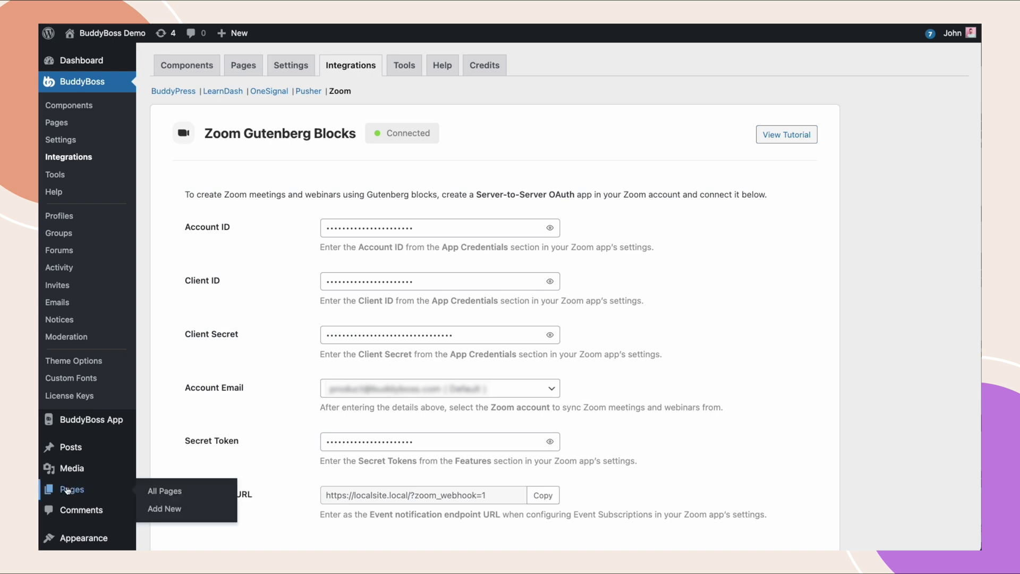
click(156, 507)
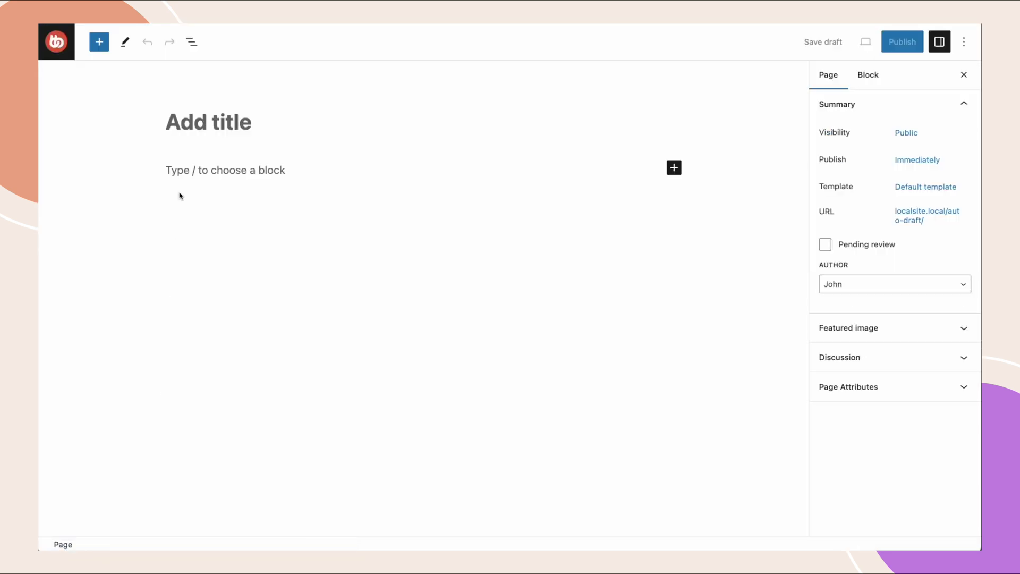
text(Zoom)
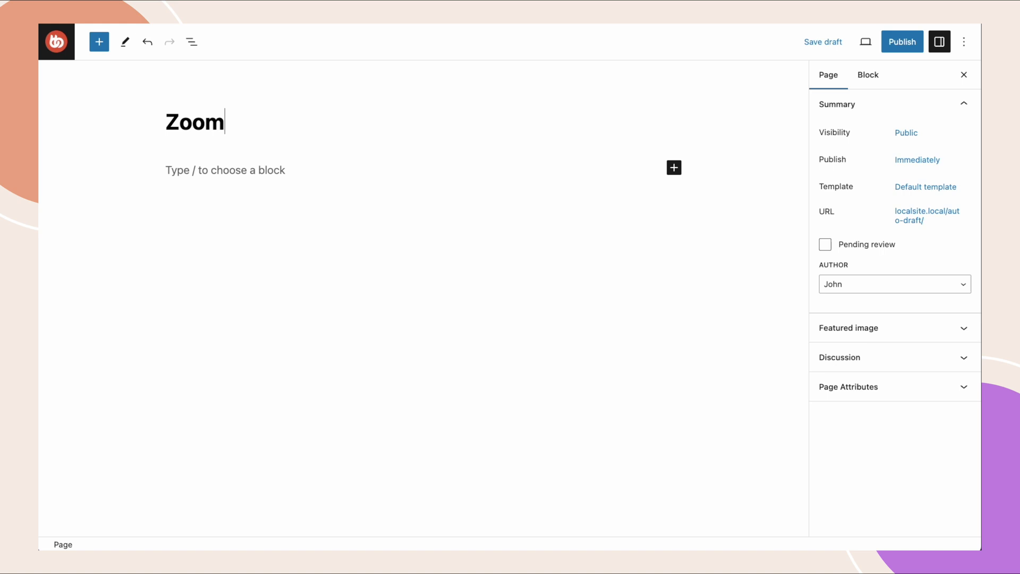
text( Meetings)
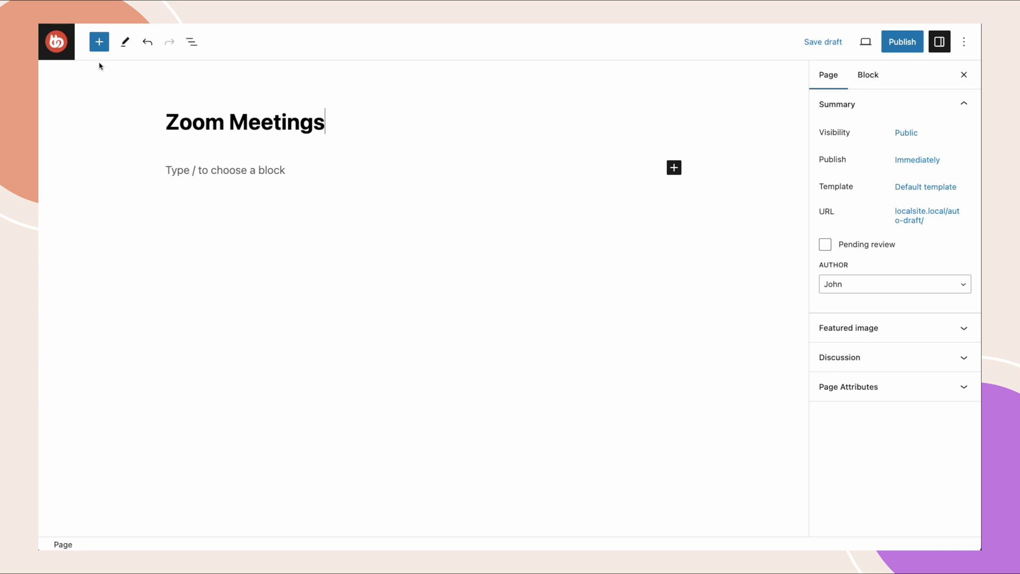
Insert a BuddyBoss Zoom Meeting block below the 'Zoom Meetings' title.
click(98, 42)
scroll(130, 372, down, 15)
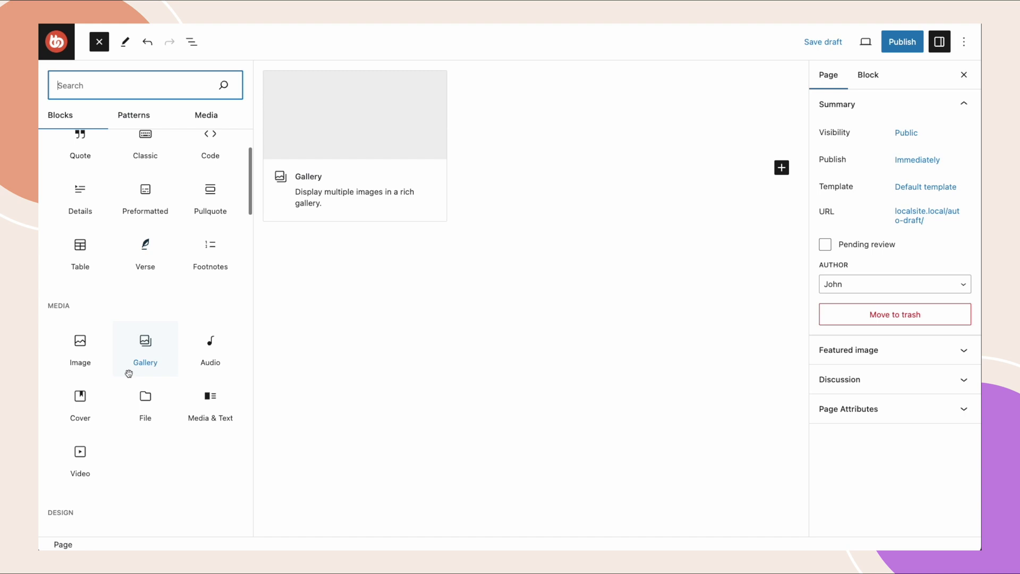
scroll(129, 377, down, 12)
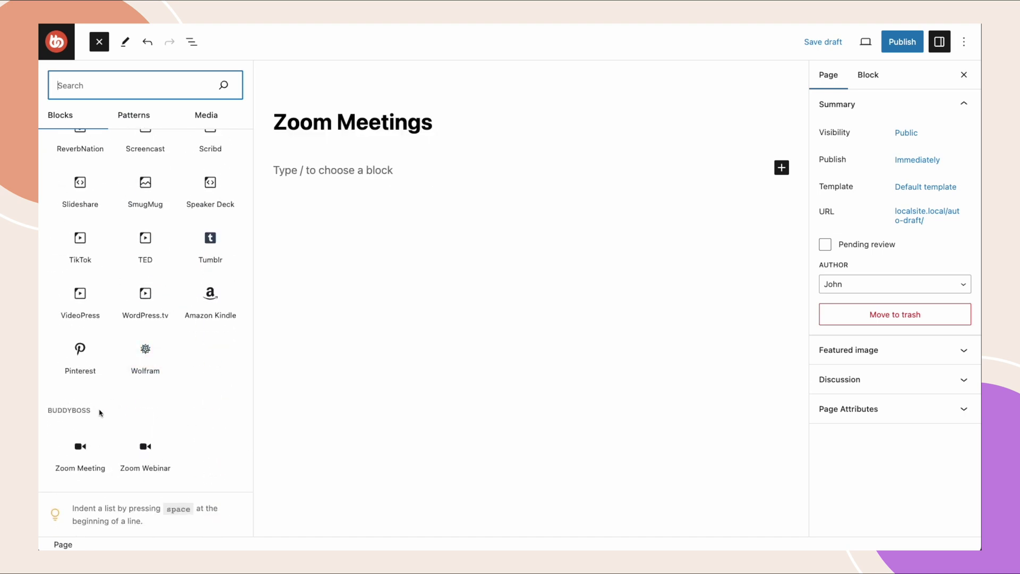
click(80, 444)
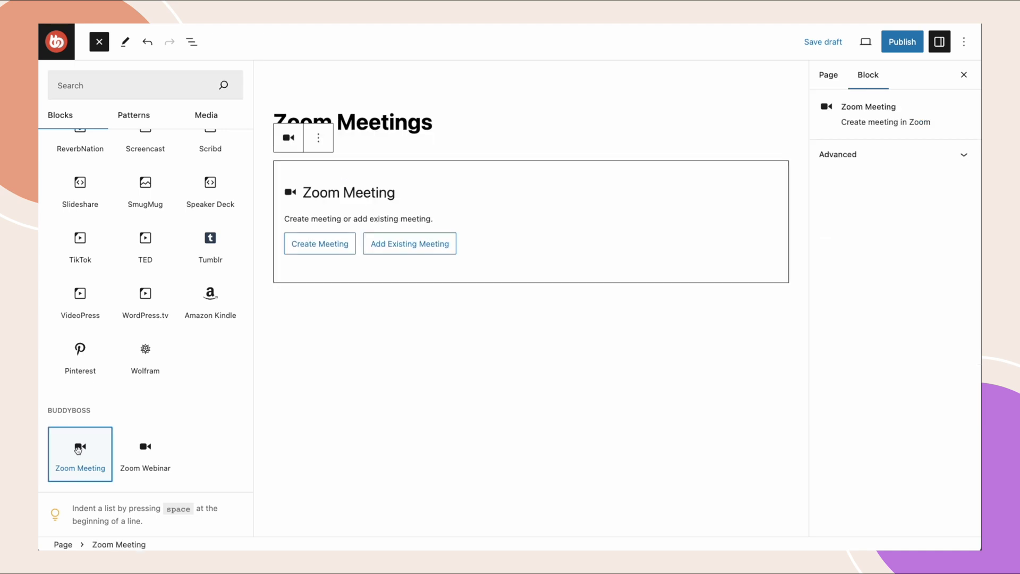
click(509, 262)
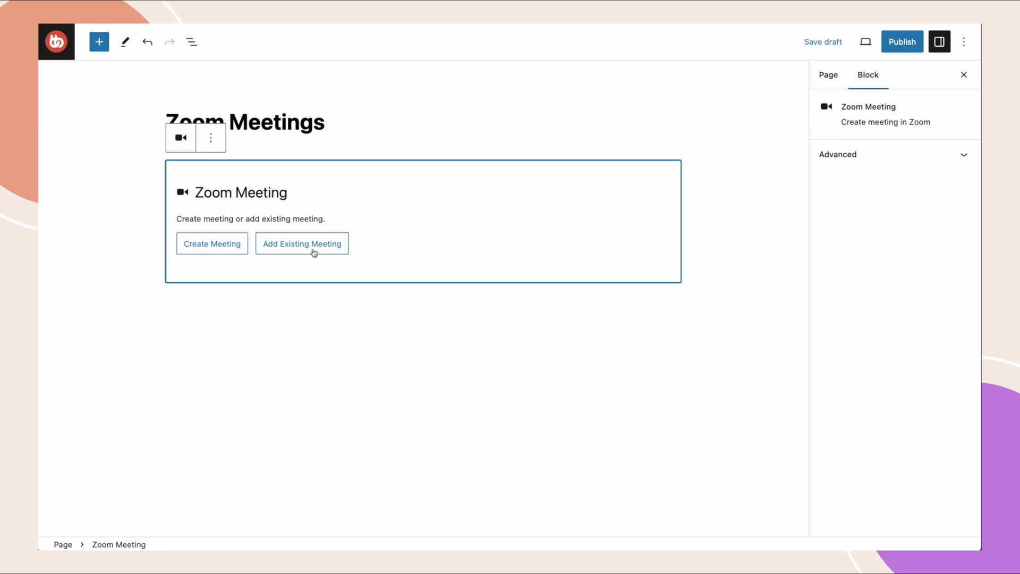
Create a new meeting titled 'Team Meeting' with a 7:00 am start time.
click(207, 248)
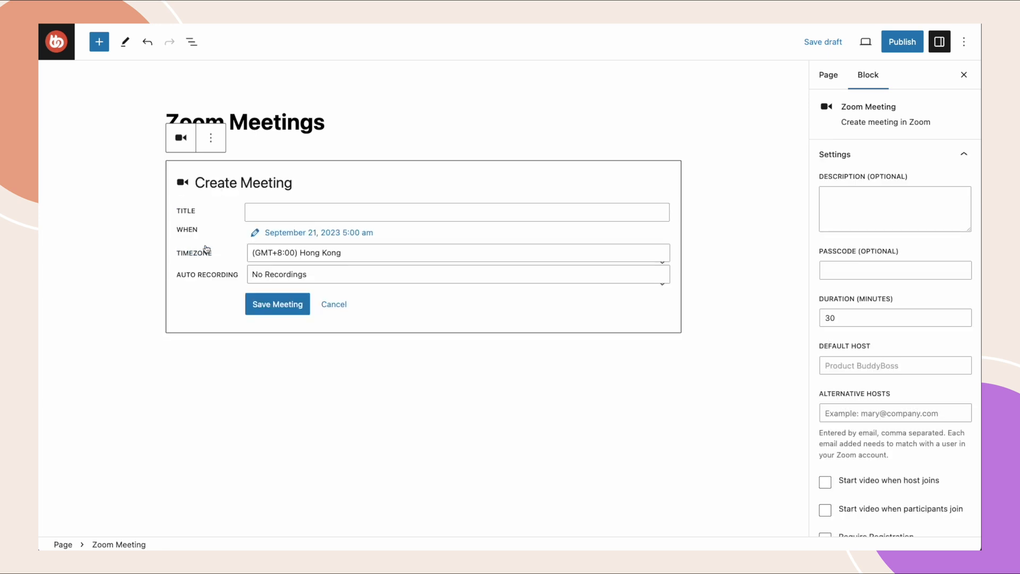
click(266, 213)
text(T)
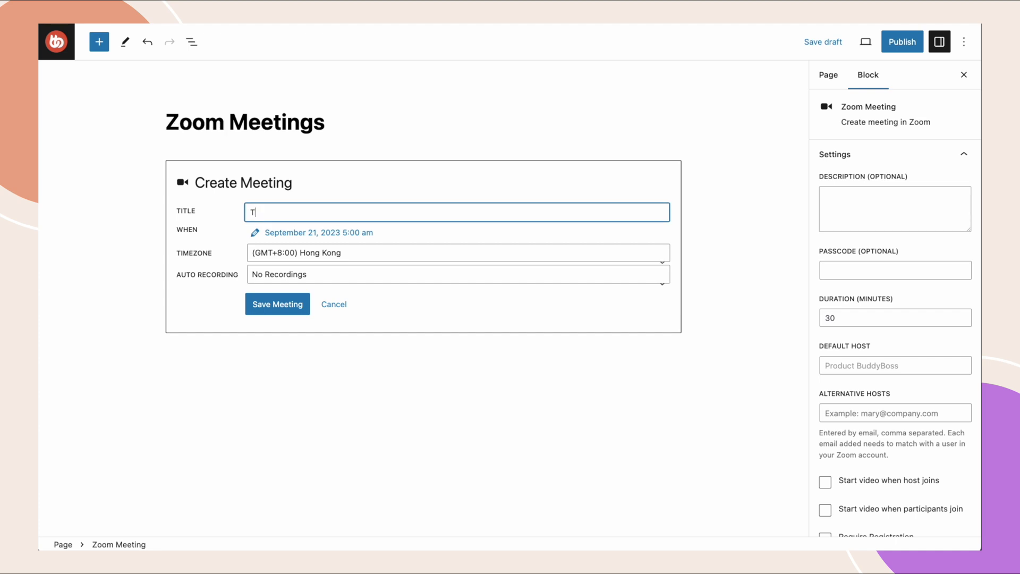
text(eam Meeting)
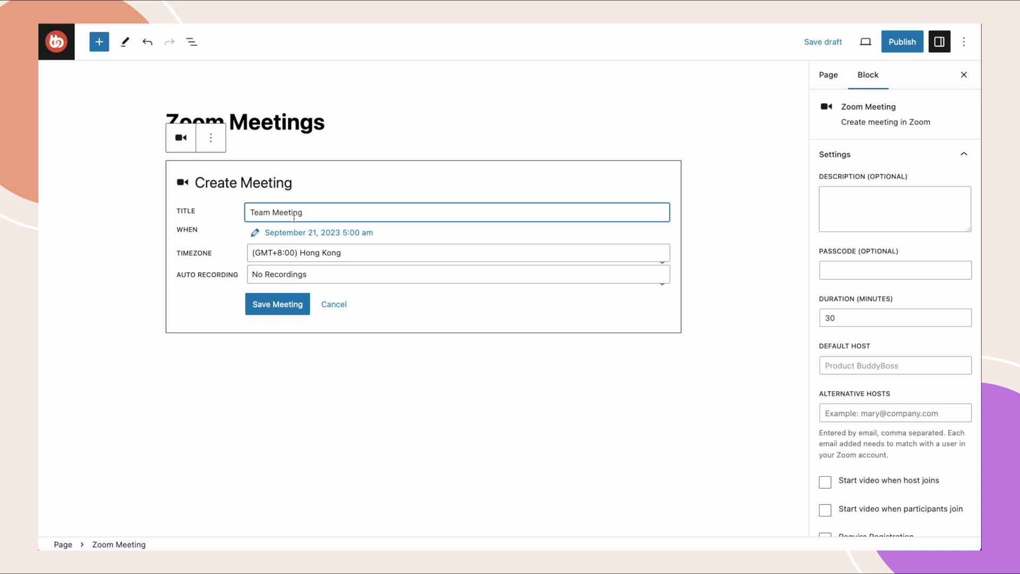
click(300, 233)
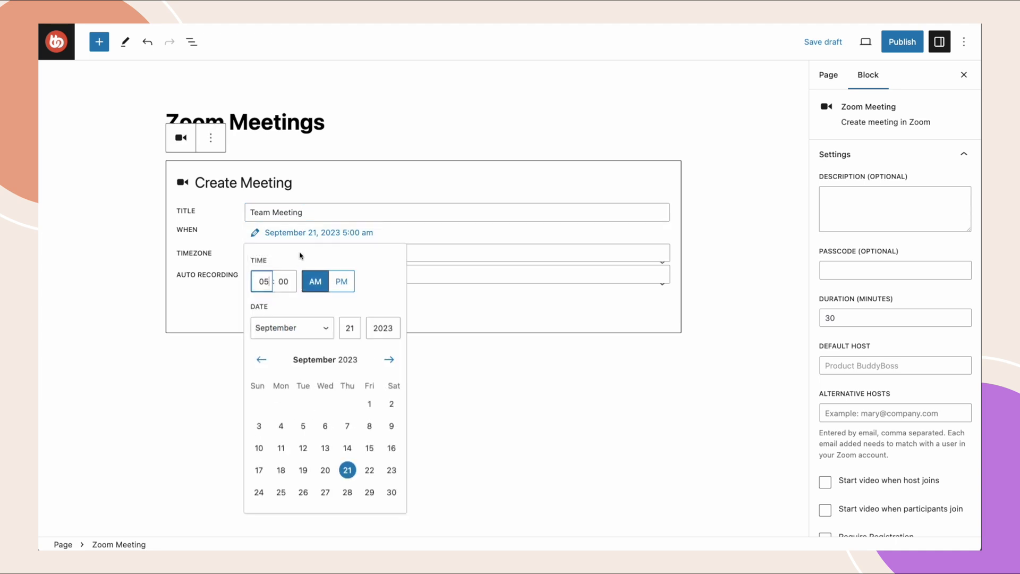
double_click(268, 282)
key(BackSpace)
text(07)
click(393, 284)
click(443, 305)
Keep auto recording on No Recordings and save the meeting.
click(319, 277)
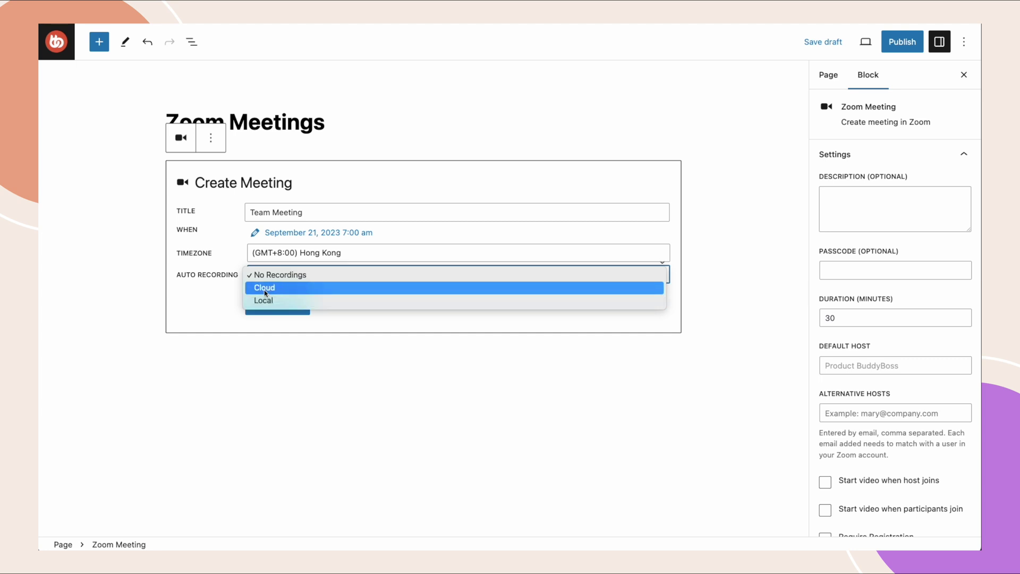
click(292, 278)
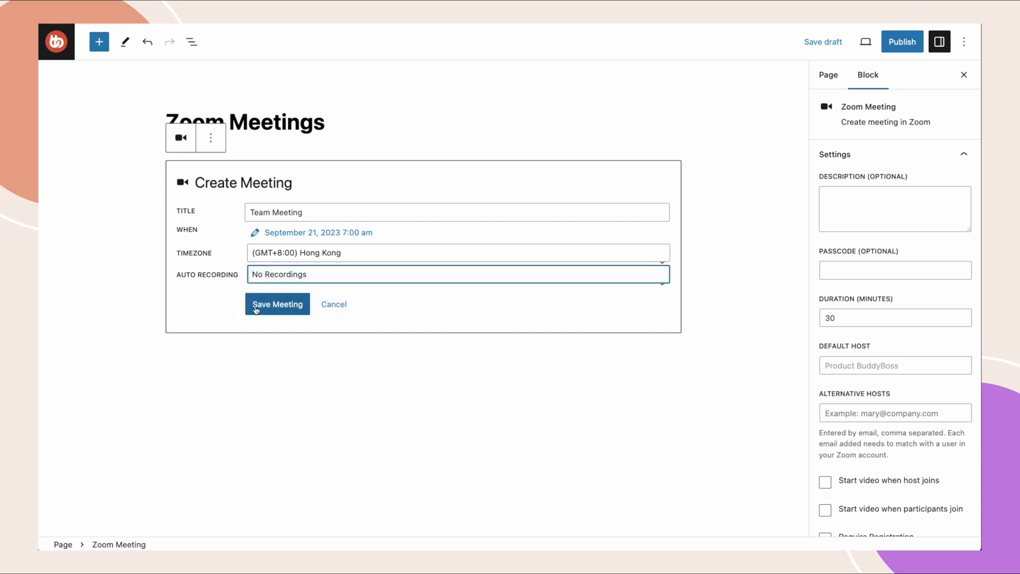
click(256, 309)
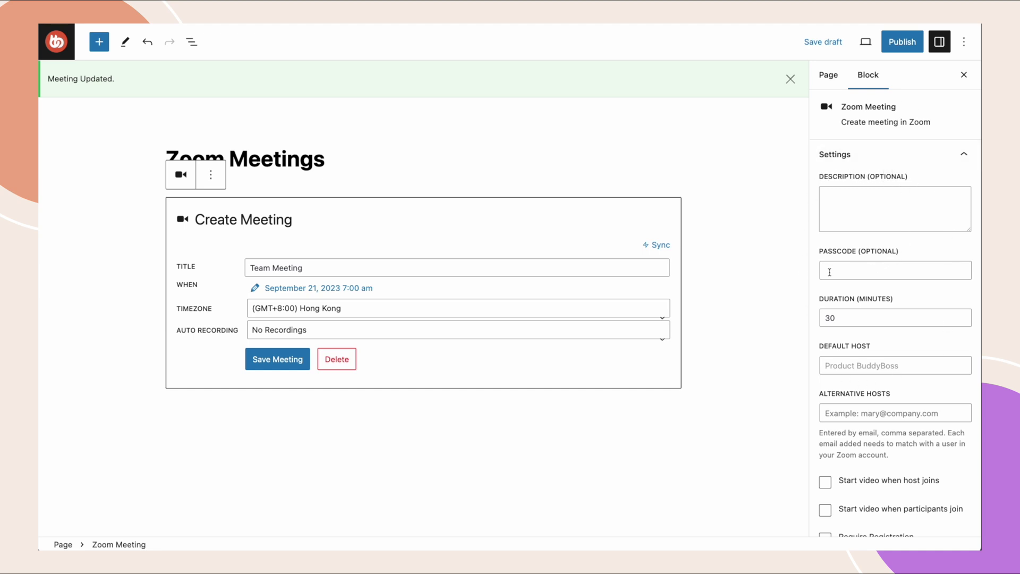
Enter a meeting passcode, set the duration to 60 minutes, and save the meeting.
click(829, 272)
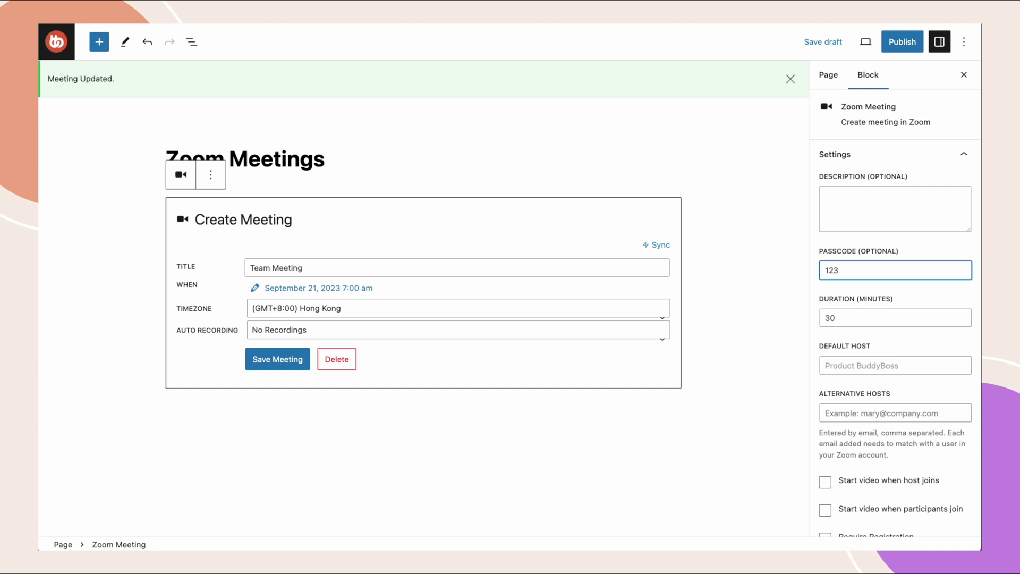
click(857, 316)
key(BackSpace)
key(BackSpace)
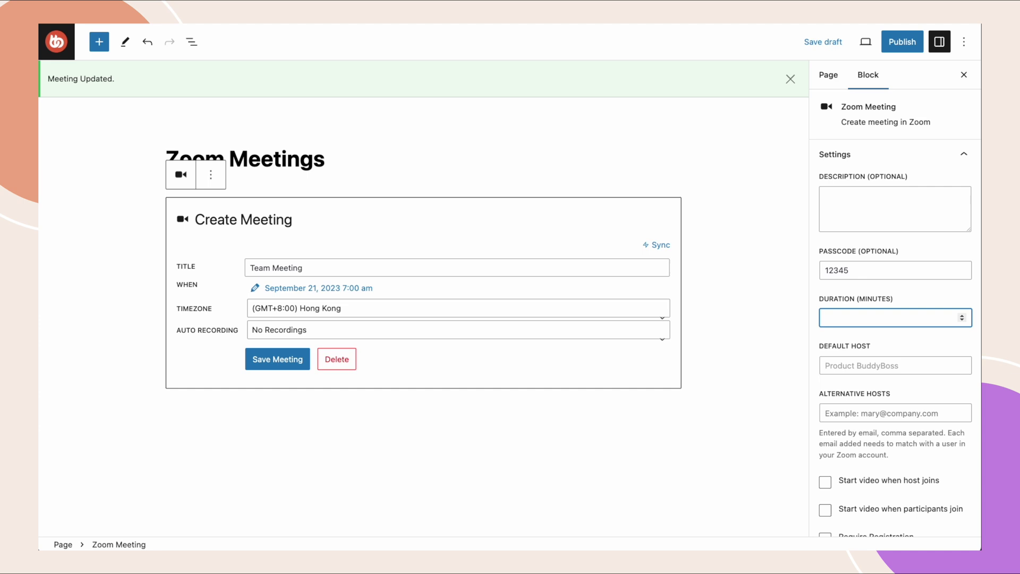
text(60)
click(865, 341)
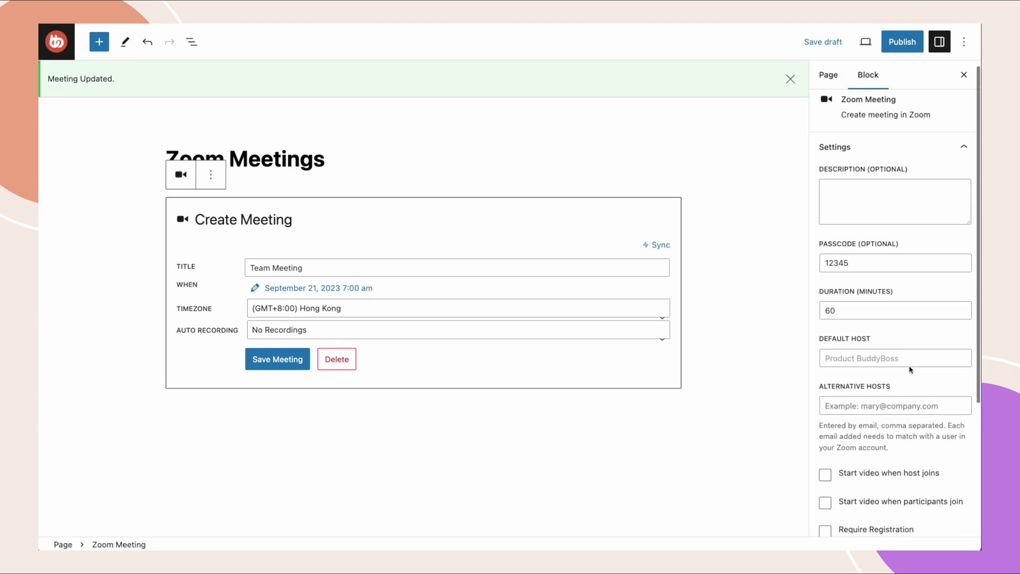
scroll(909, 369, down, 4)
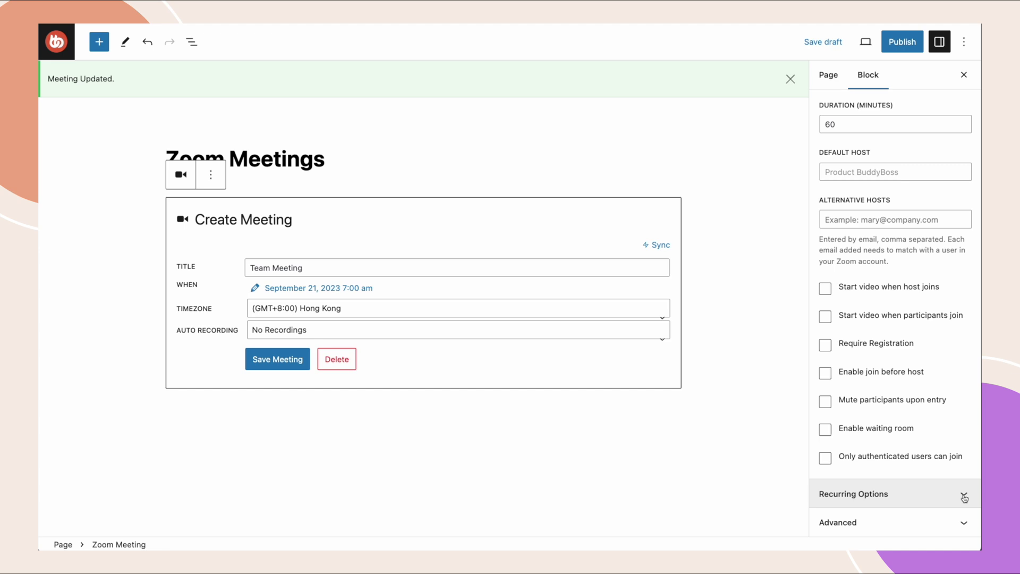
click(963, 497)
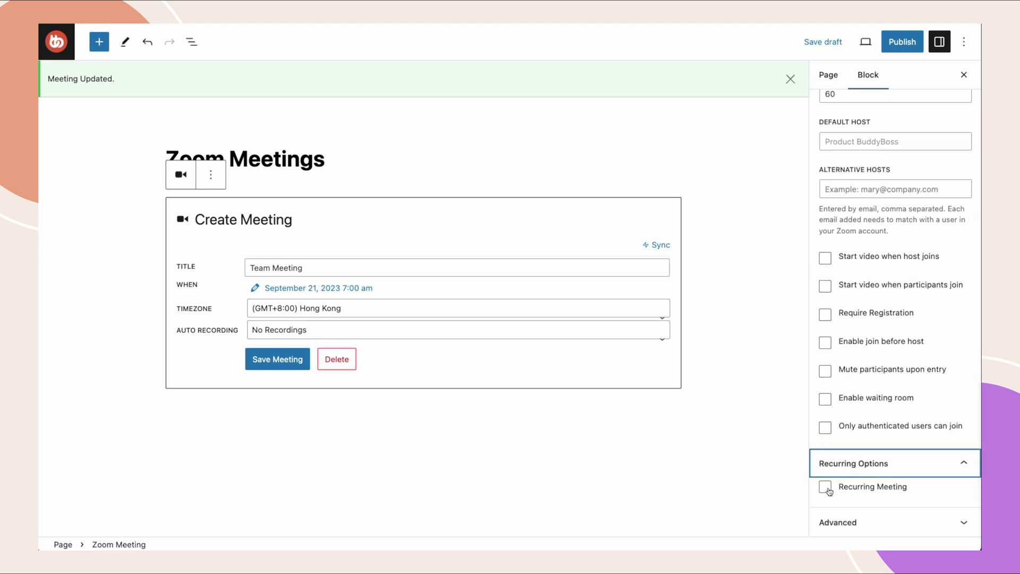
scroll(828, 492, up, 3)
scroll(827, 492, up, 2)
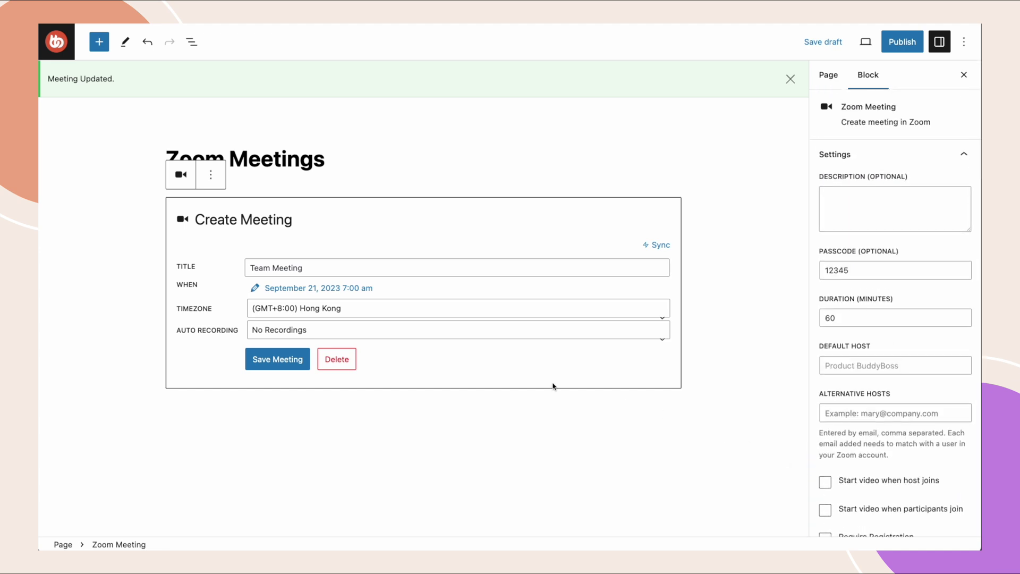
click(278, 360)
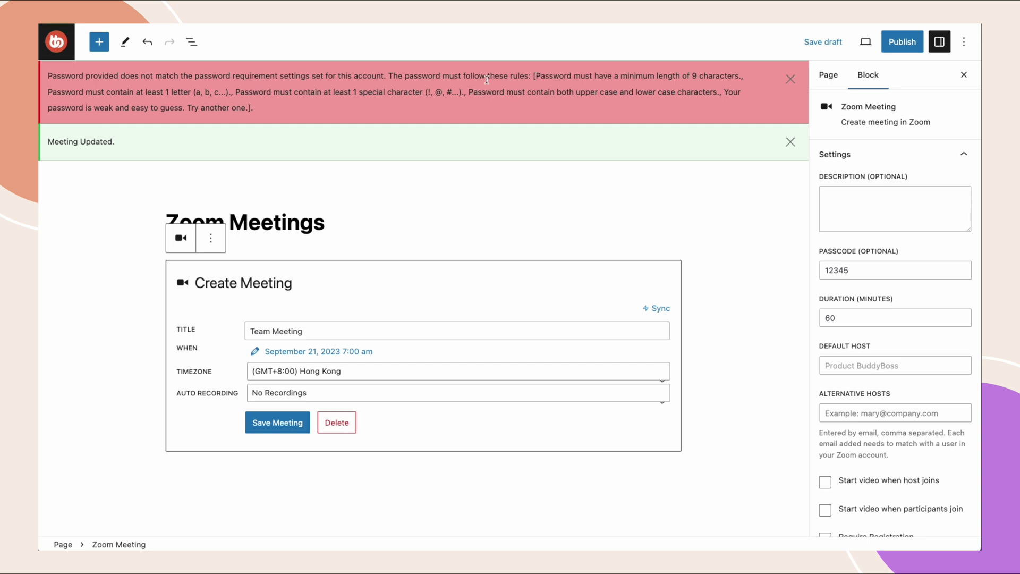
Replace the rejected passcode with a stronger one and save the meeting again.
click(887, 270)
drag(858, 270, 811, 269)
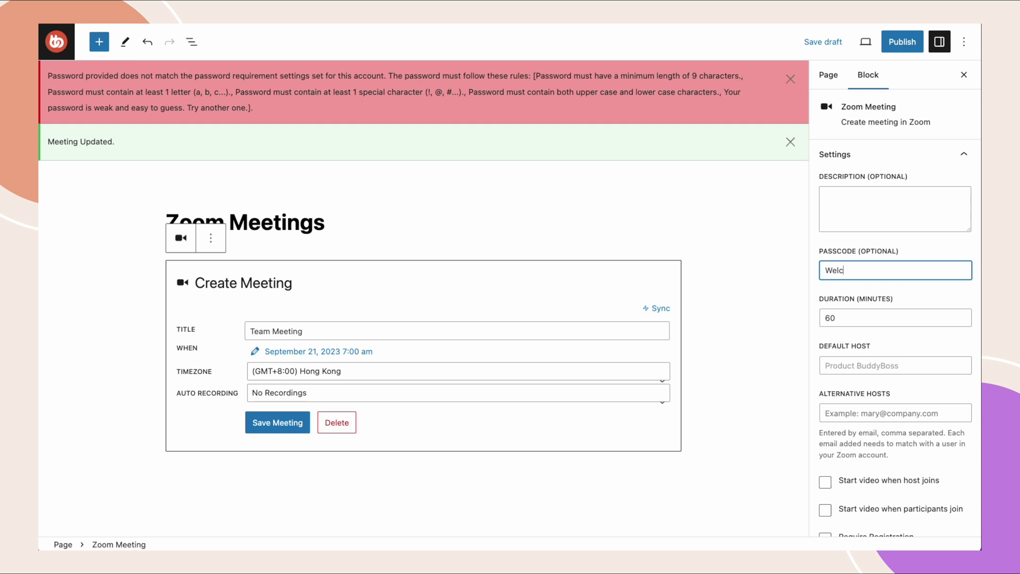
click(284, 422)
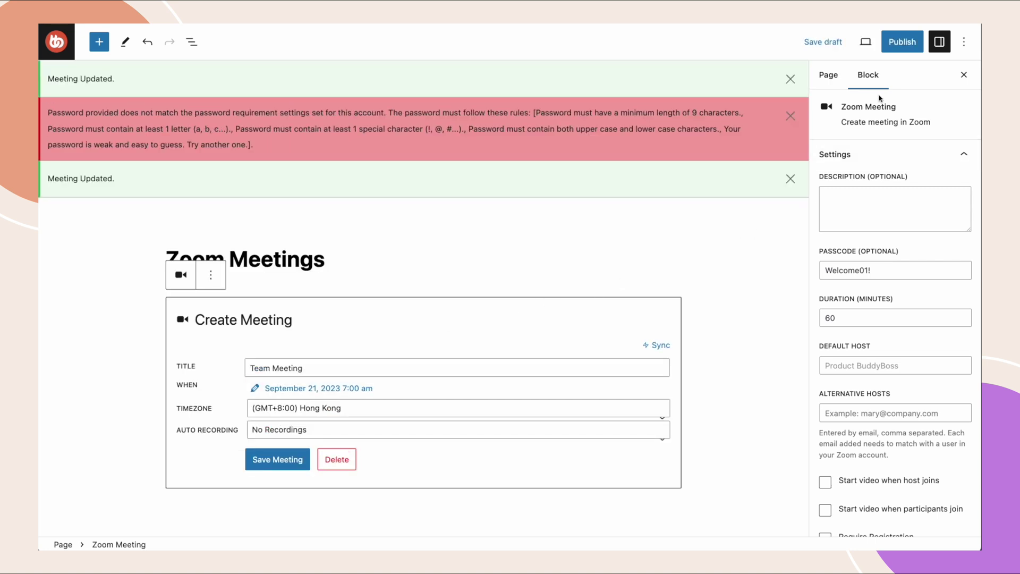
Publish the Zoom Meetings page and view it on the live site.
click(901, 46)
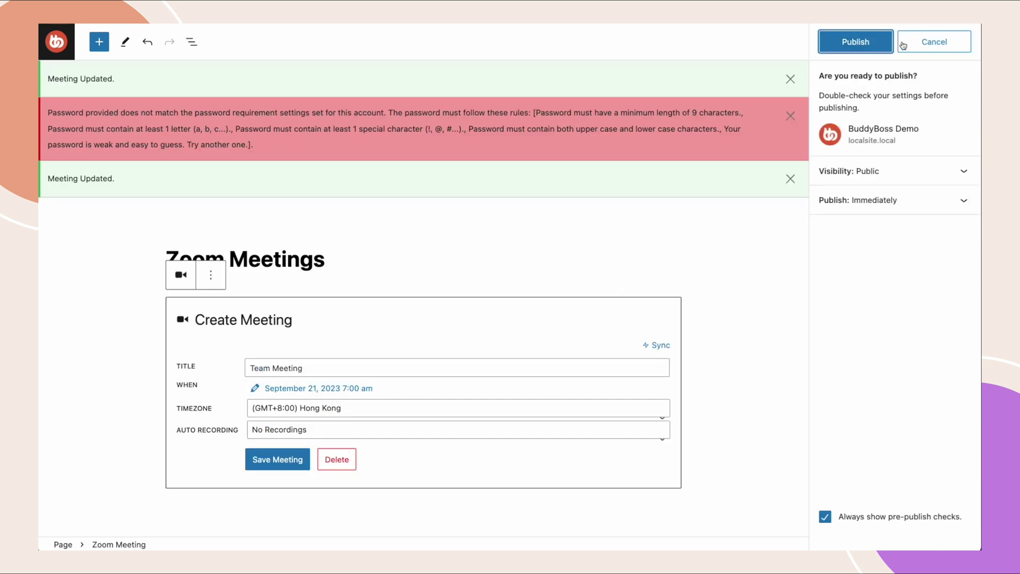
click(862, 43)
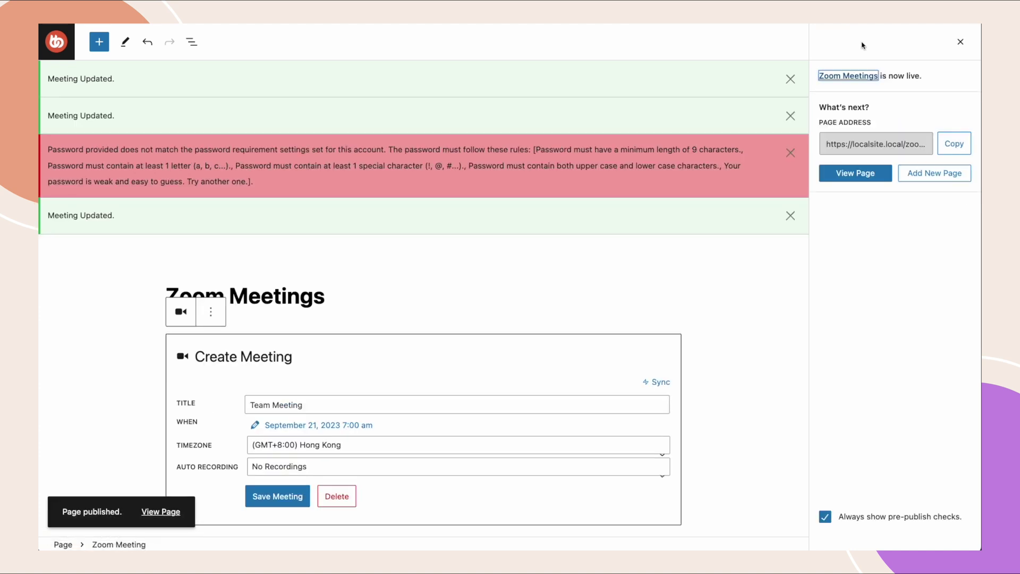
click(859, 177)
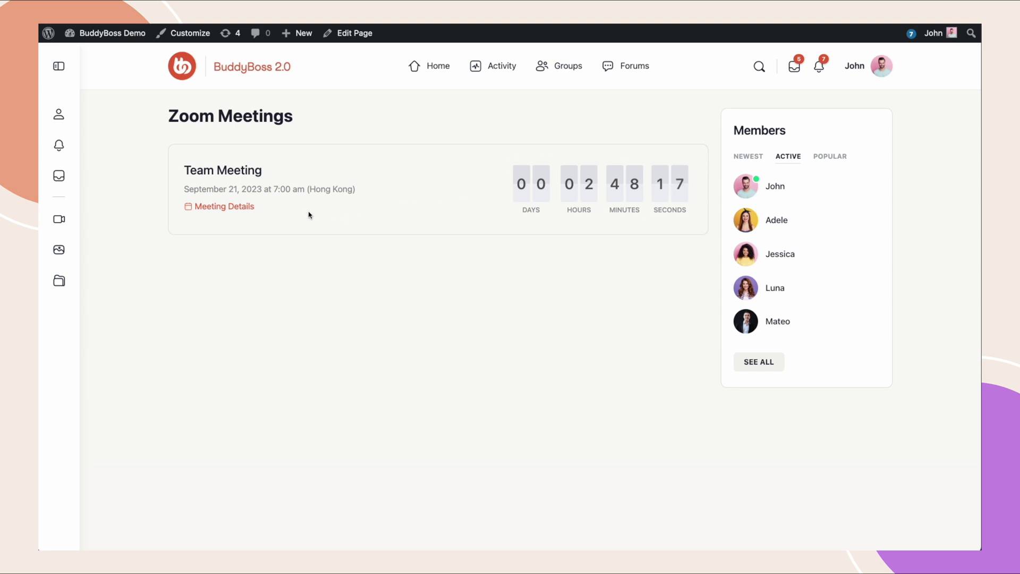
Reveal the Team Meeting passcode, copy the meeting invitation, and close both detail windows.
click(232, 208)
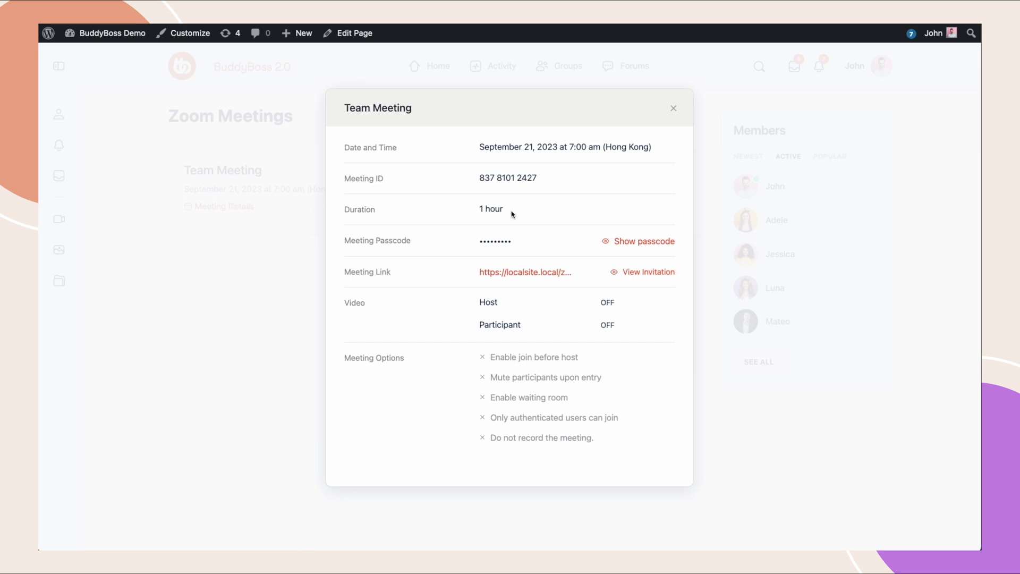
click(641, 244)
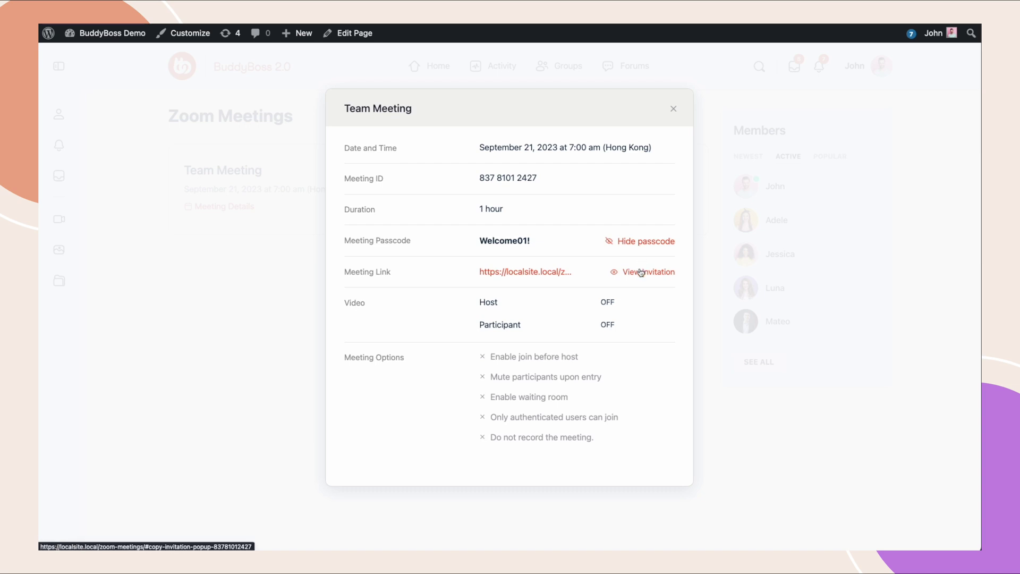
click(640, 271)
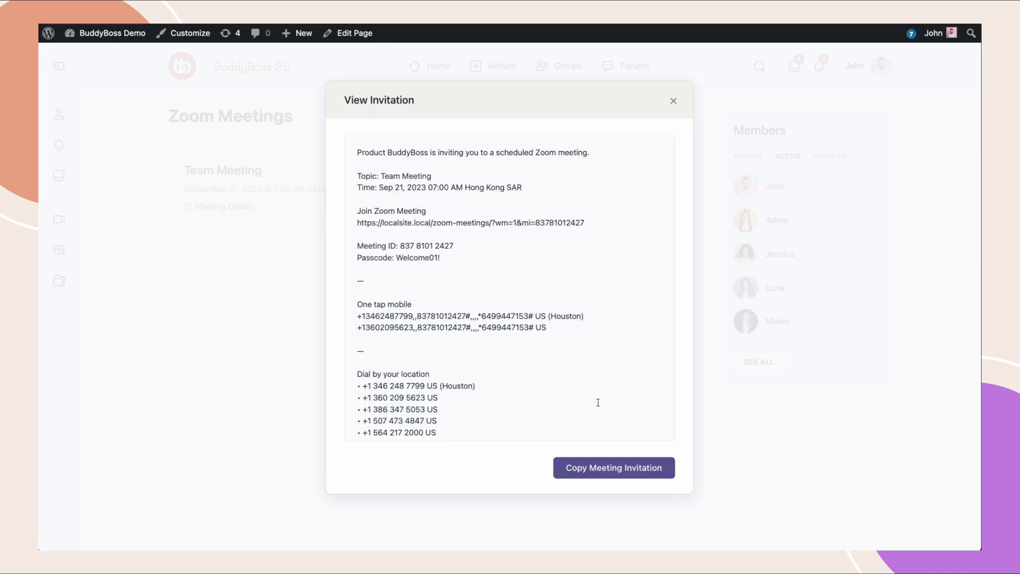
click(593, 466)
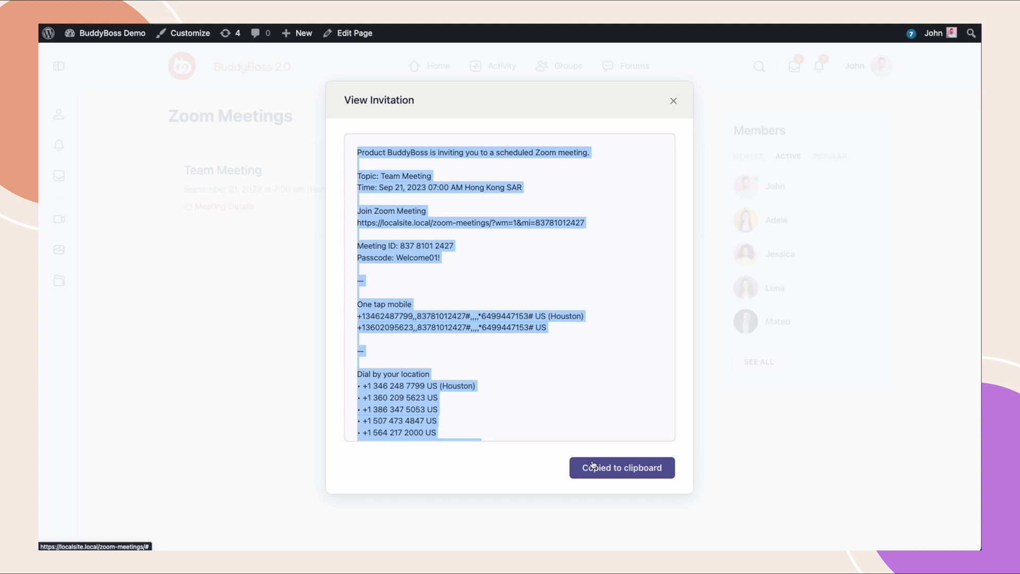
click(673, 102)
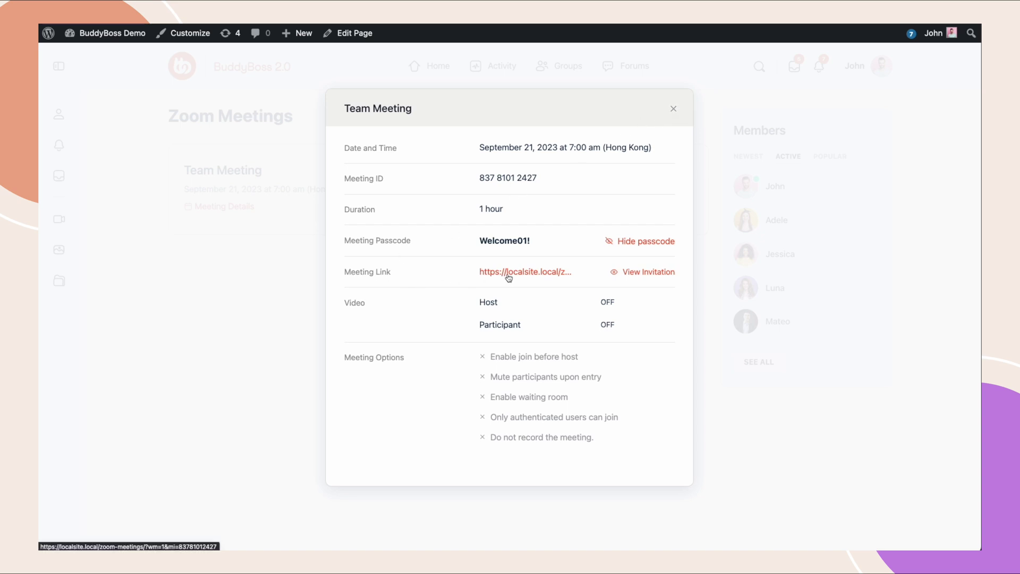
click(674, 109)
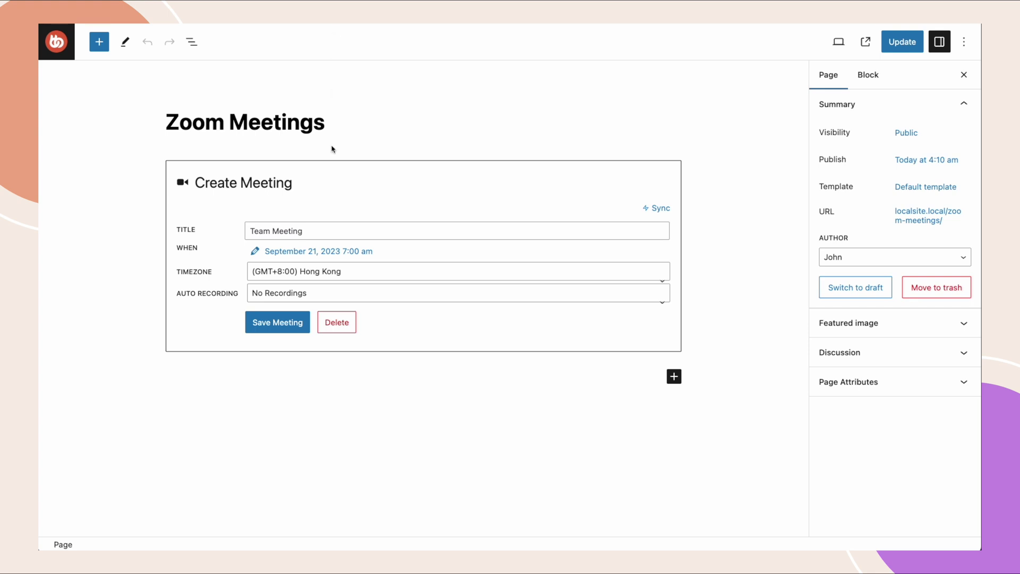
Change the Team Meeting start time to 4:20 am, save it, and view the updated page.
click(317, 249)
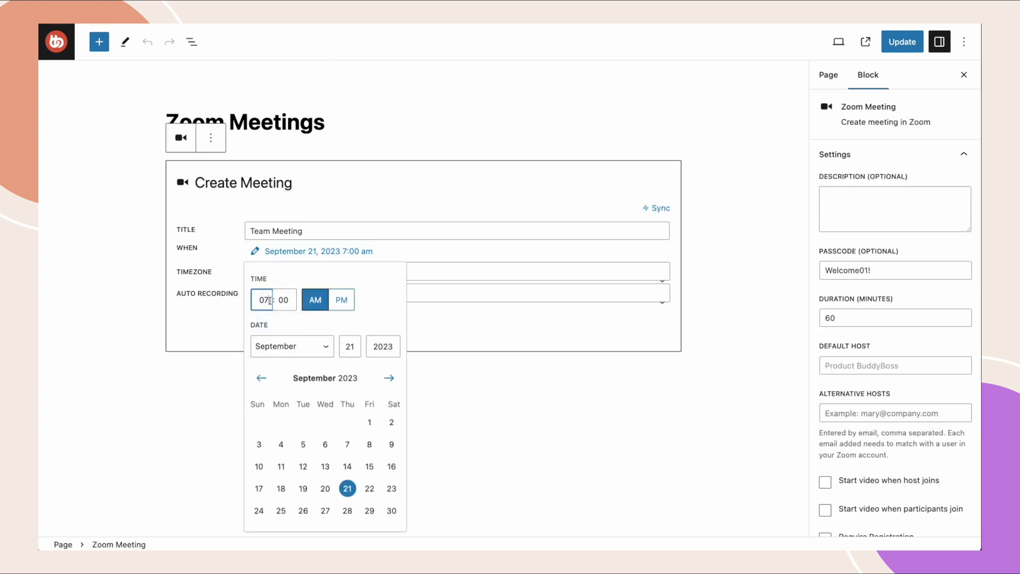
text(04)
click(288, 300)
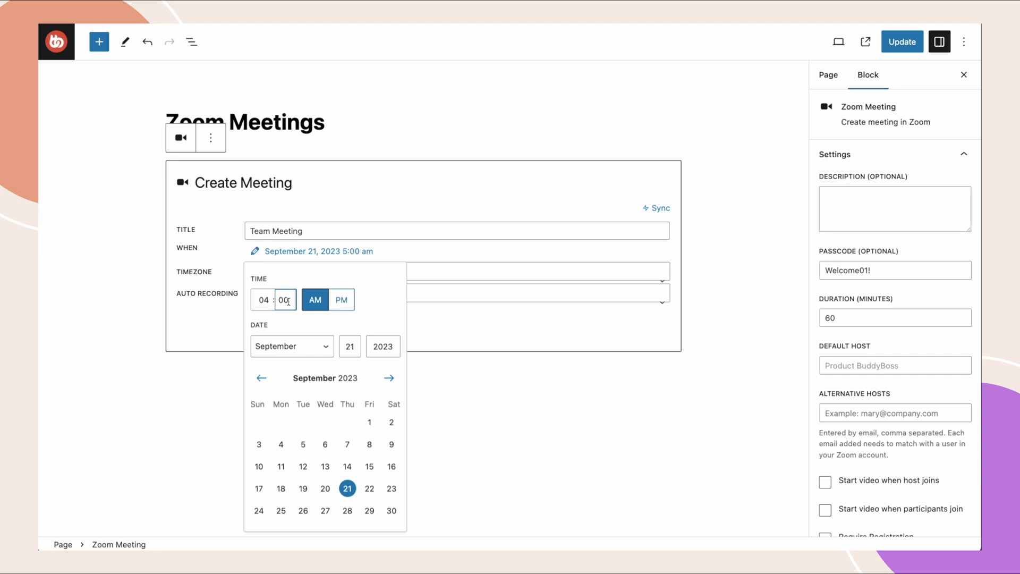
text(20)
key(BackSpace)
key(BackSpace)
key(BackSpace)
key(BackSpace)
text(20)
click(431, 328)
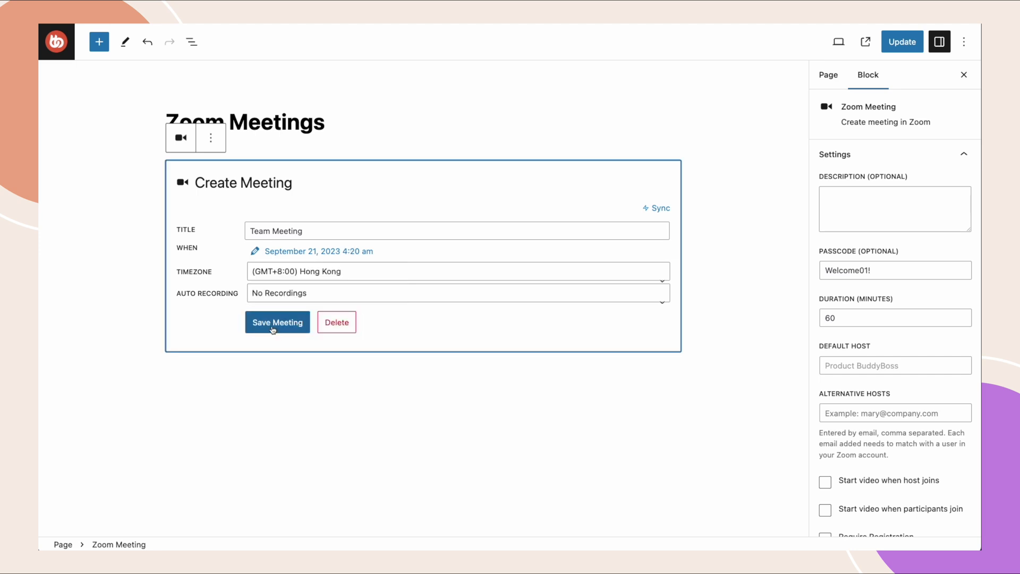
click(272, 329)
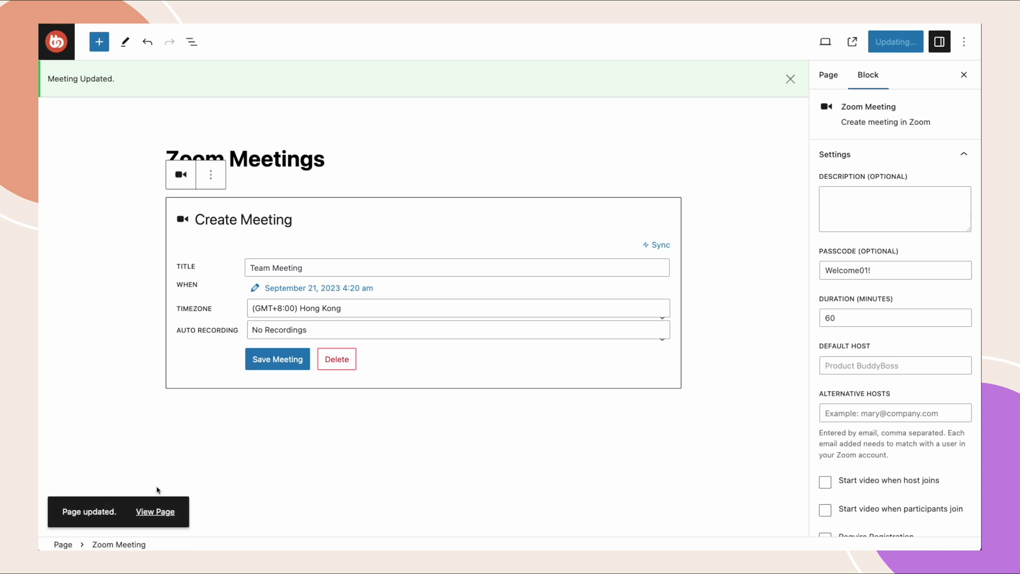
click(156, 511)
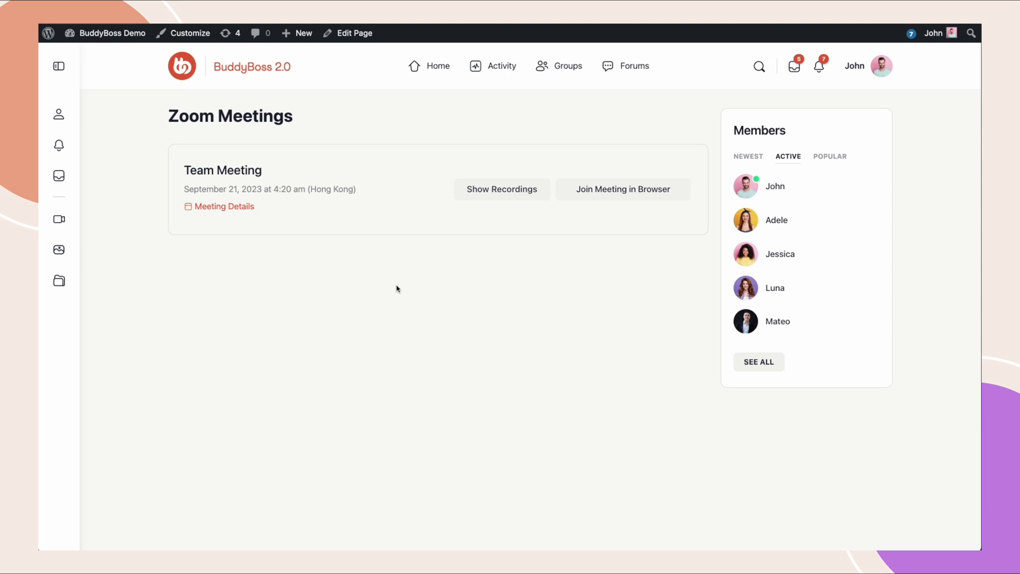
Show the Team Meeting's recordings: a video, an audio and a chat file.
click(490, 197)
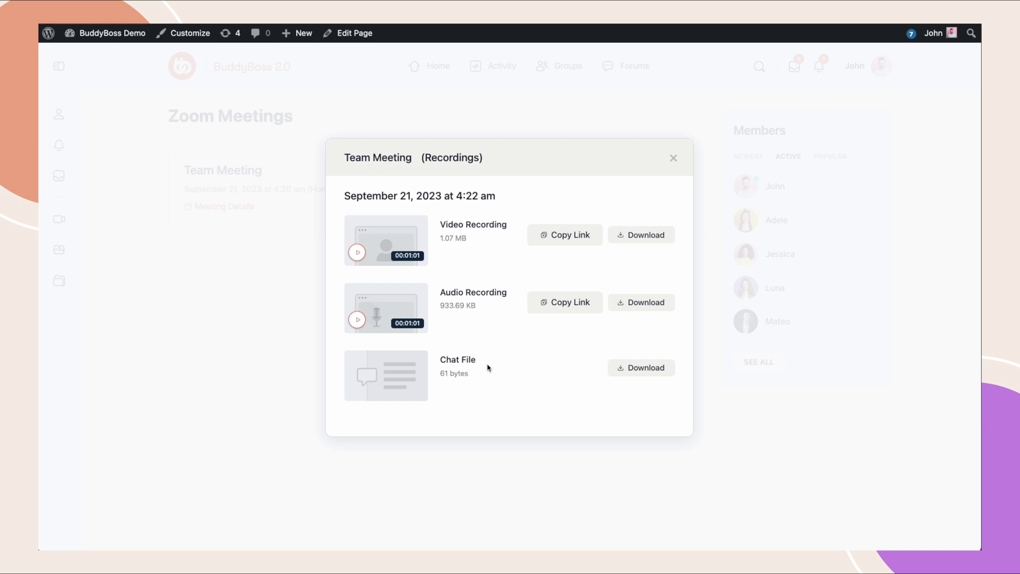
Preview the video recording, download the chat file, and copy the video recording's link.
click(357, 253)
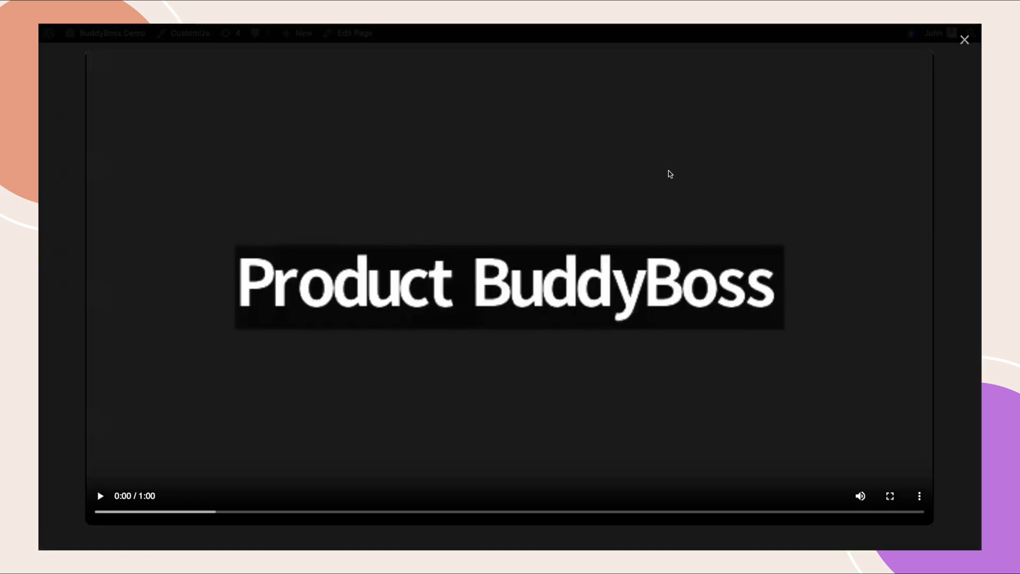
click(964, 40)
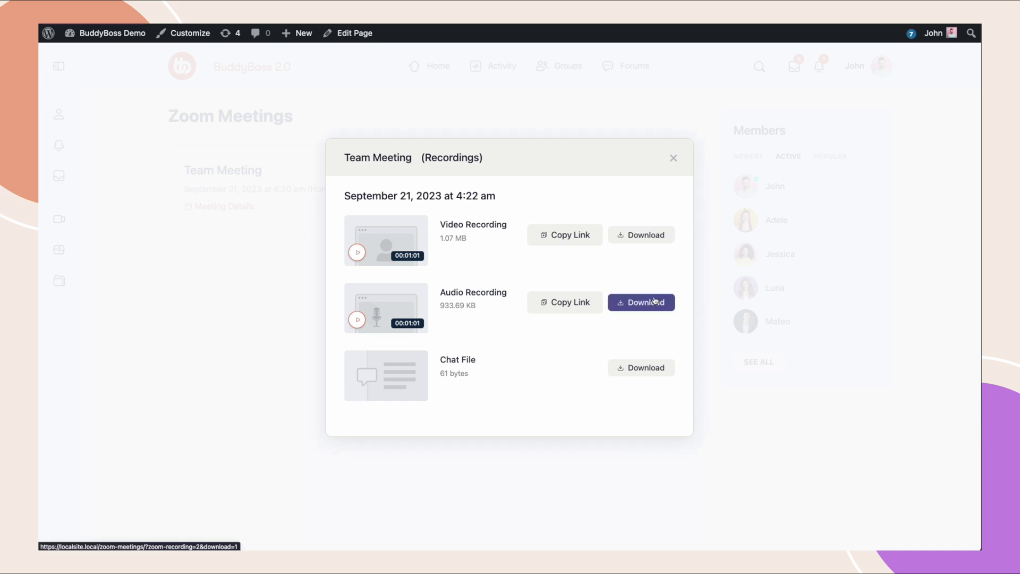
click(644, 376)
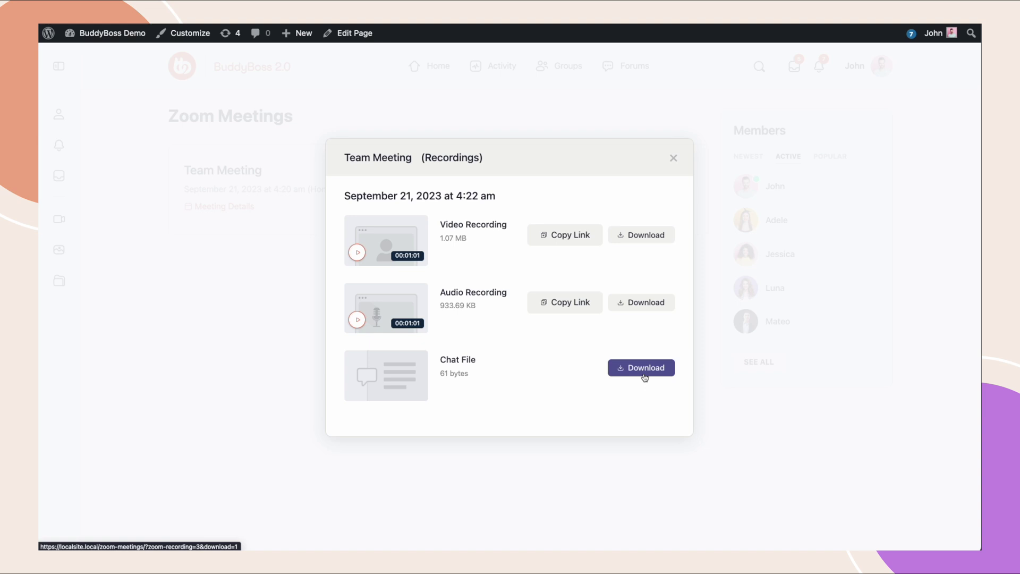
click(561, 240)
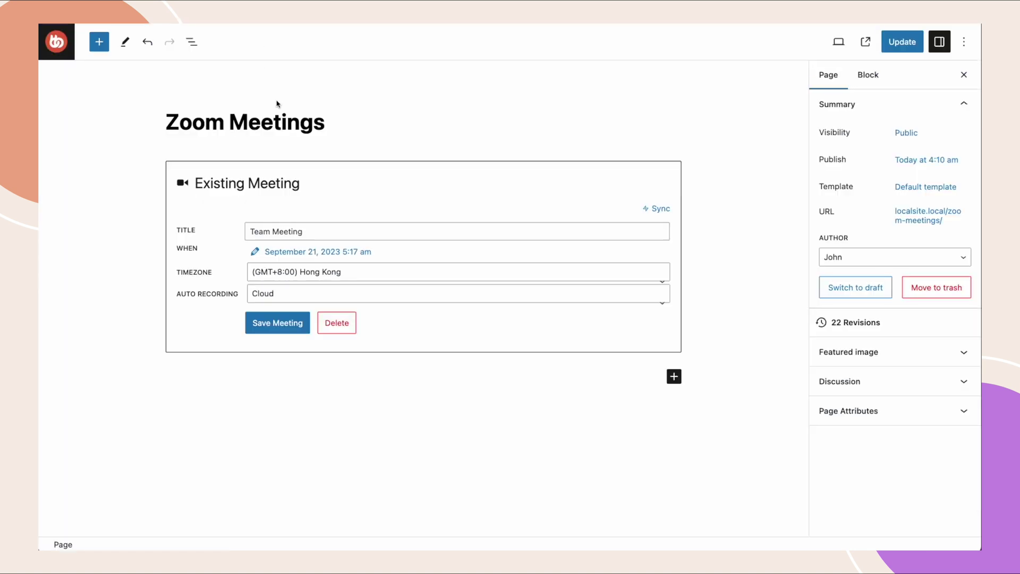
Delete the existing Zoom meeting block from the page.
click(321, 191)
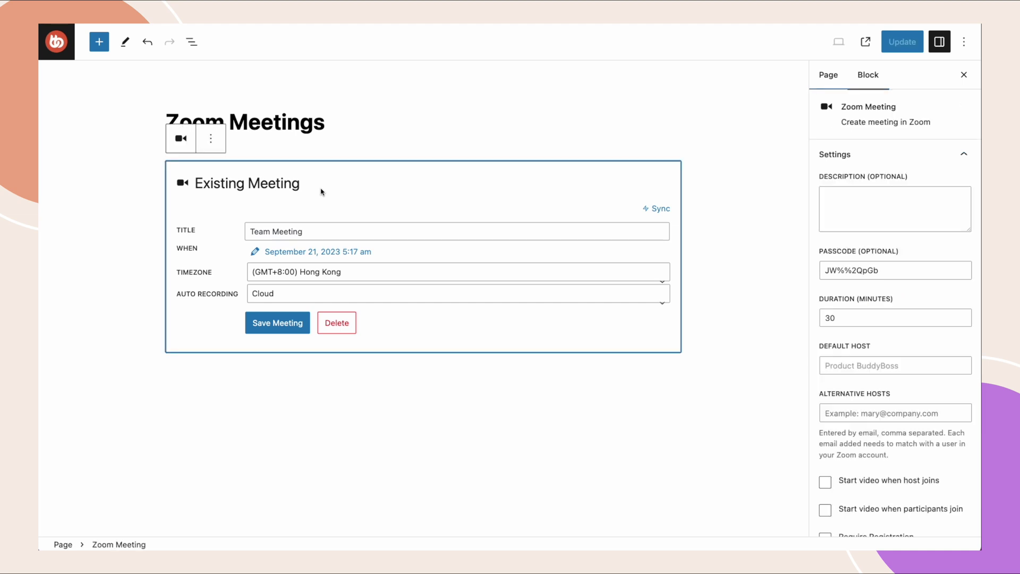
click(217, 140)
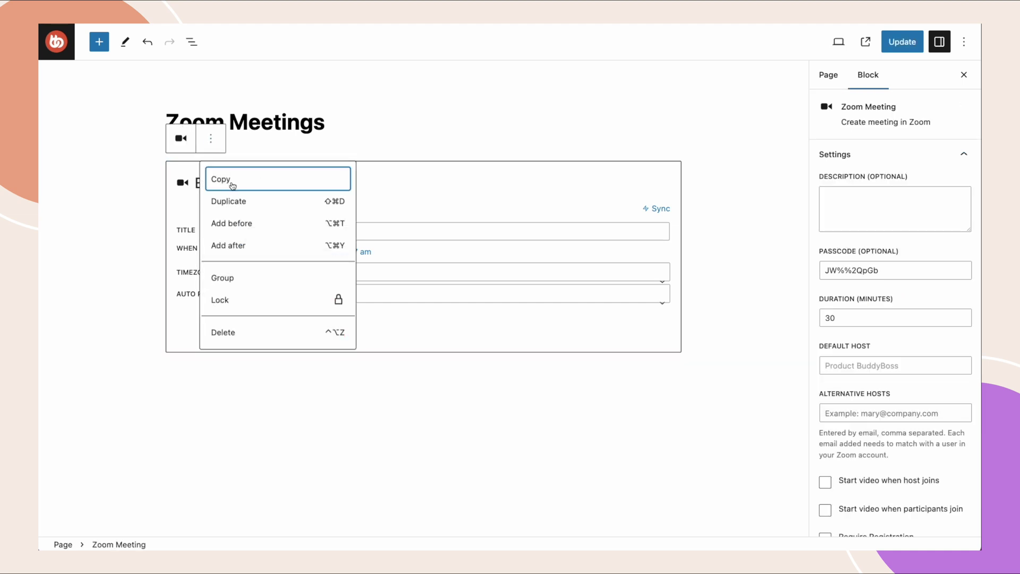
click(257, 332)
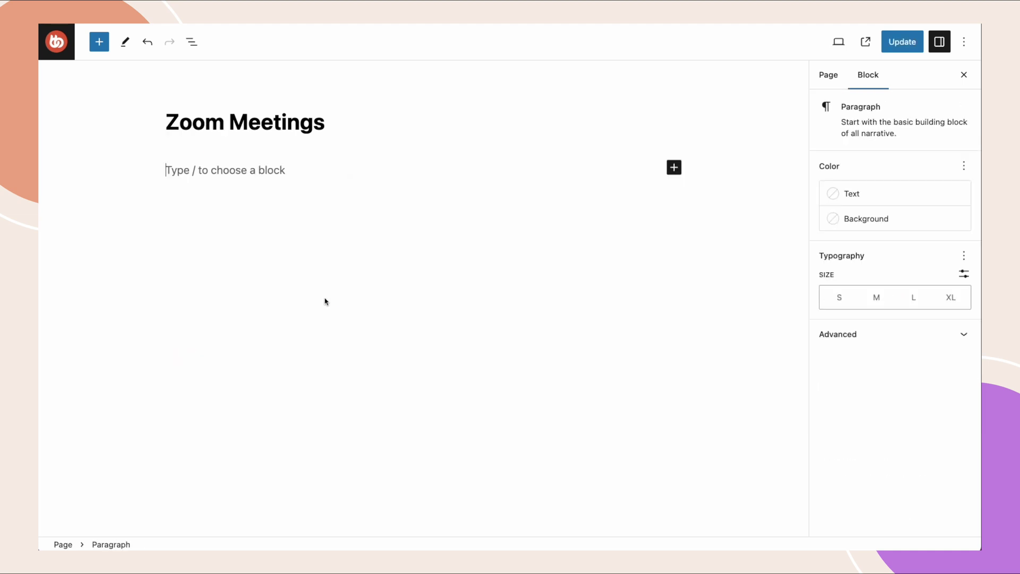
Insert a Zoom Meeting block, choose Add Existing Meeting, and paste the Team Meeting's ID.
click(674, 166)
click(769, 262)
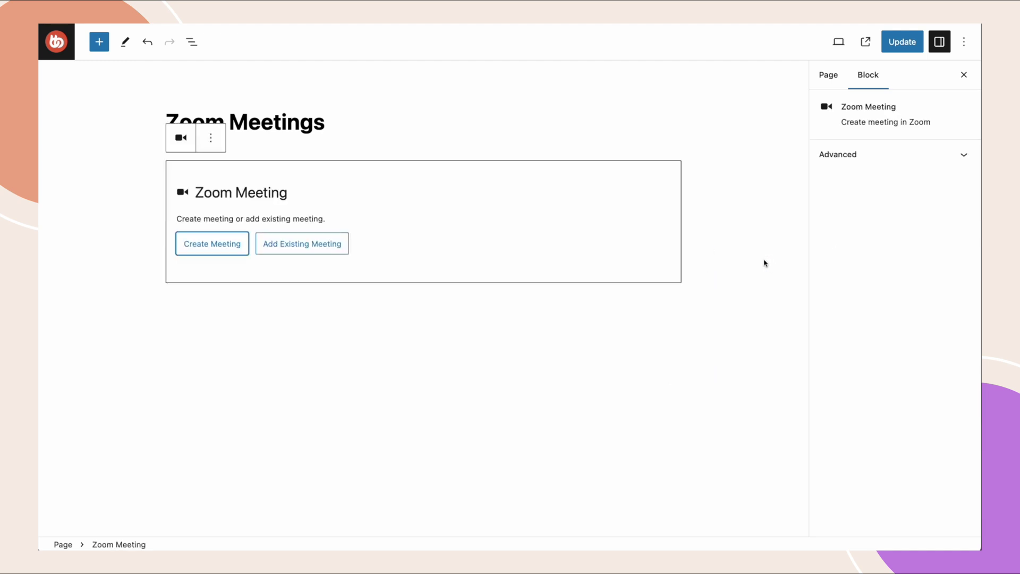
click(313, 250)
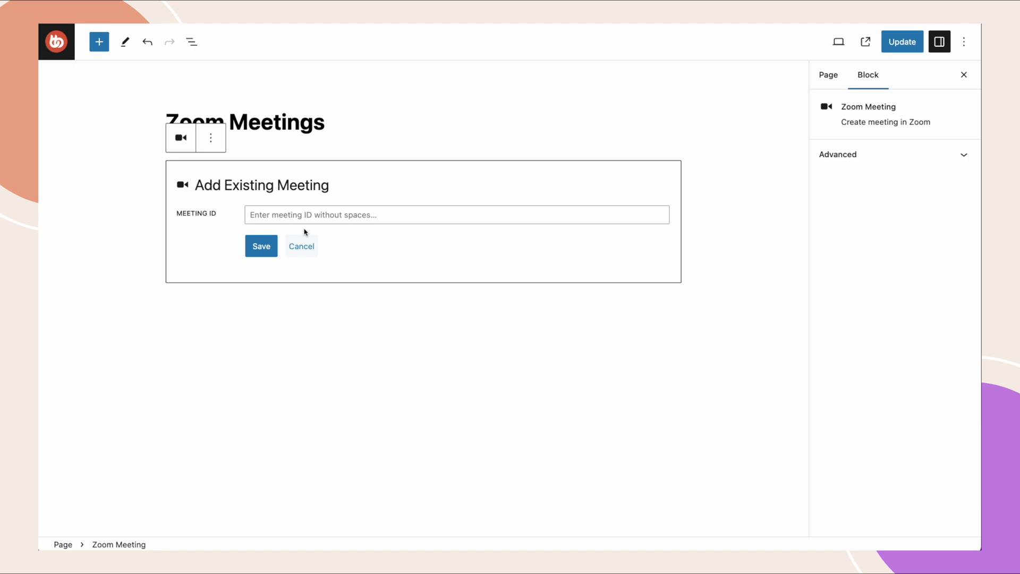
click(285, 218)
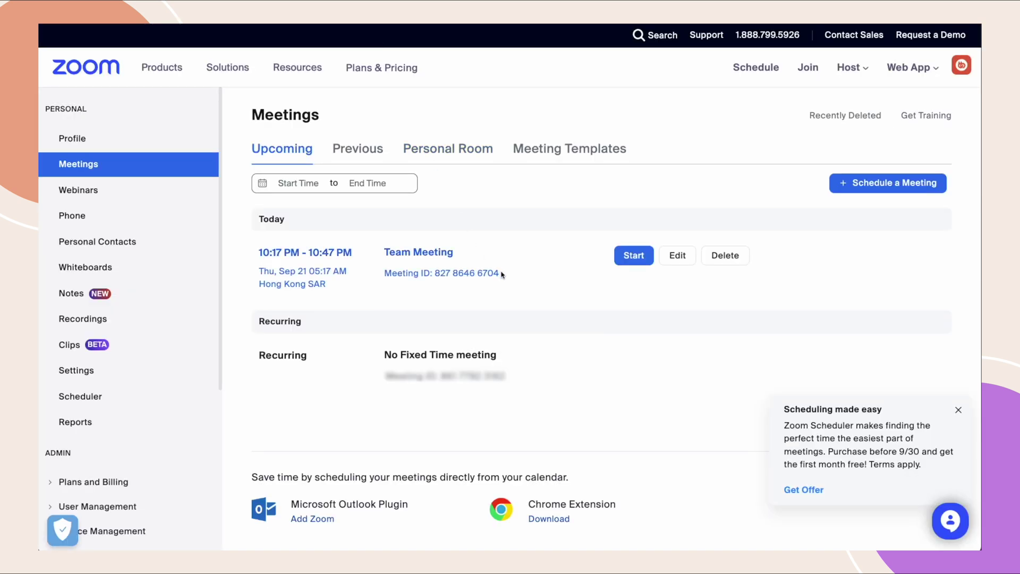
drag(501, 274, 435, 274)
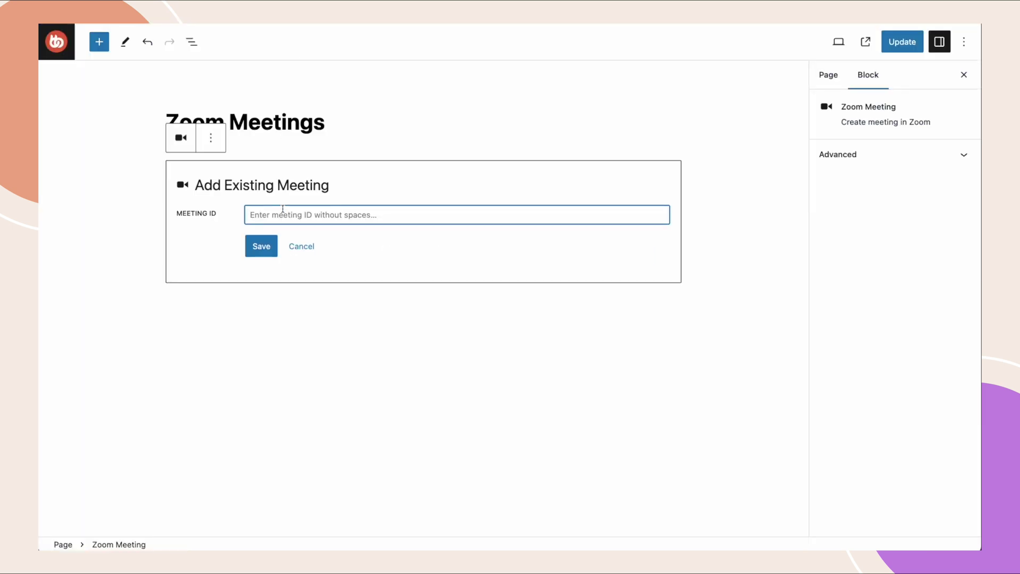
key(ctrl+v)
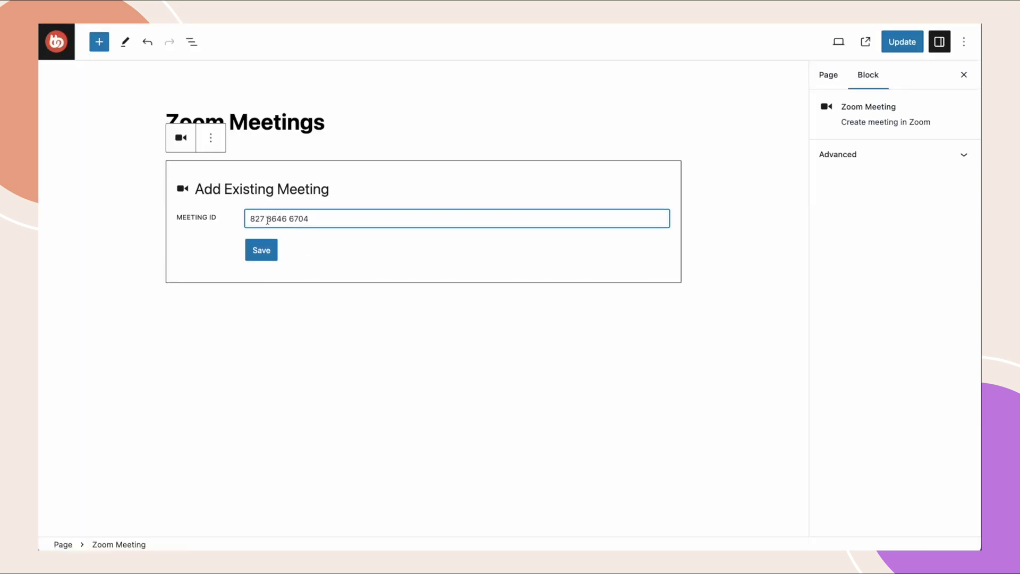
Remove both spaces from the Meeting ID and save to sync the existing meeting.
click(267, 220)
key(BackSpace)
click(287, 219)
key(BackSpace)
click(272, 252)
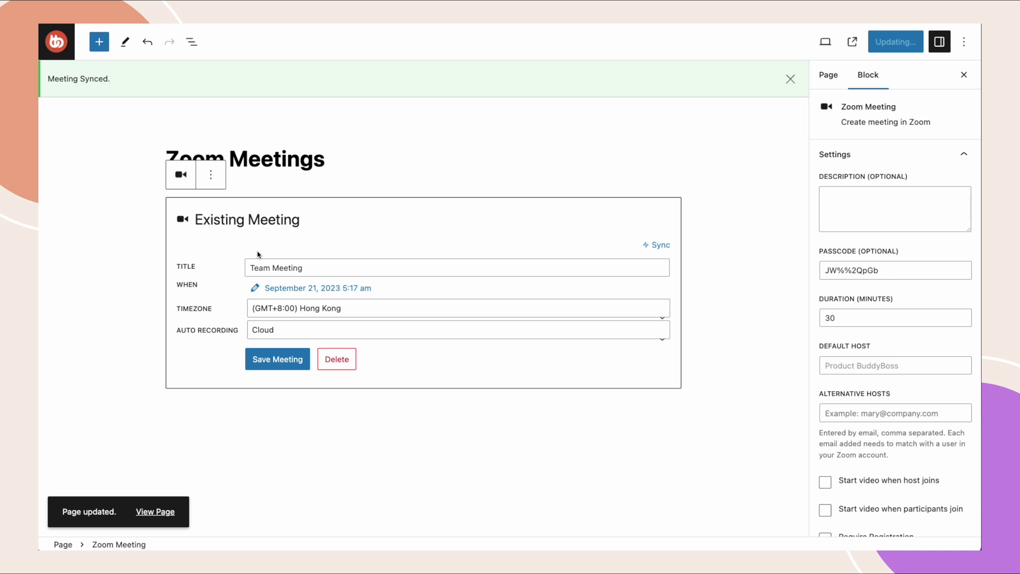
View the updated page and check the Team Meeting's details.
click(156, 512)
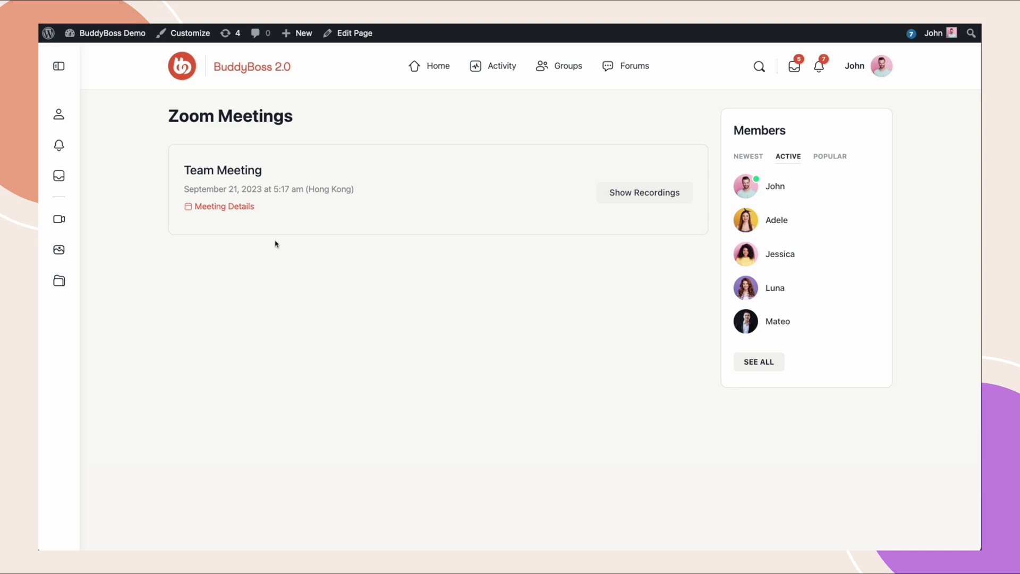
click(233, 208)
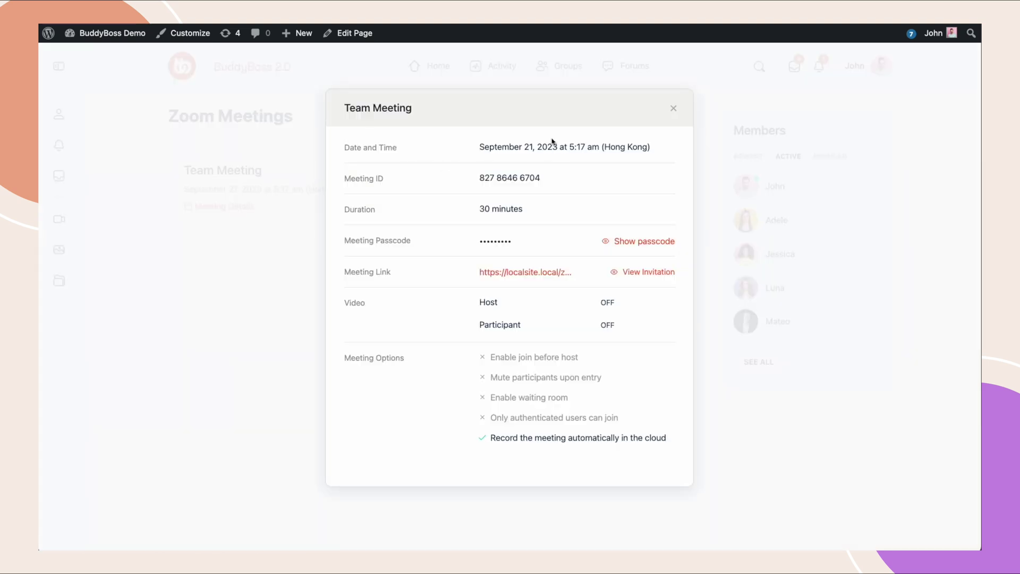
click(674, 109)
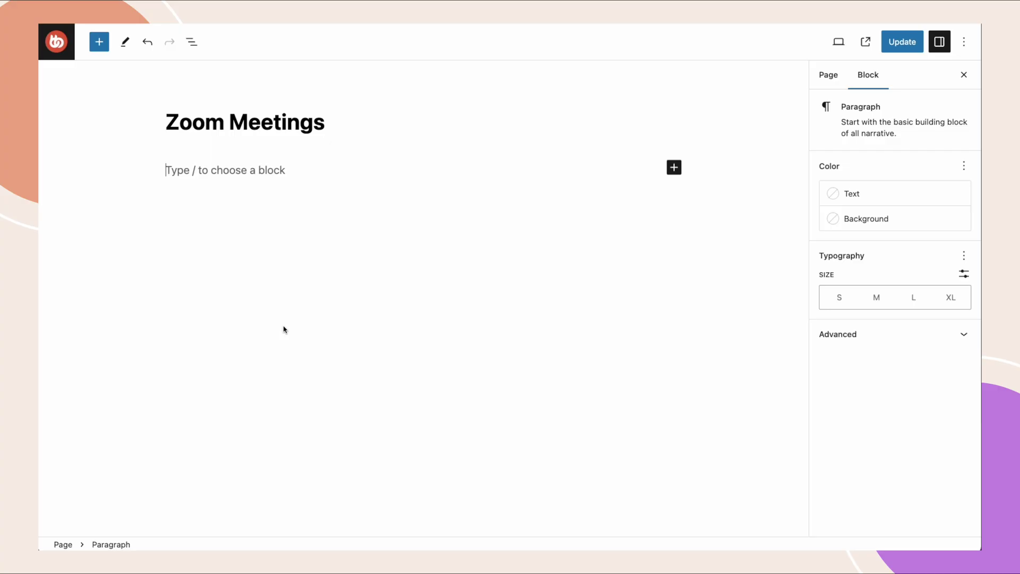
Add a Shortcode block starting [zoom_meeting id=" followed by the pasted meeting ID.
click(671, 168)
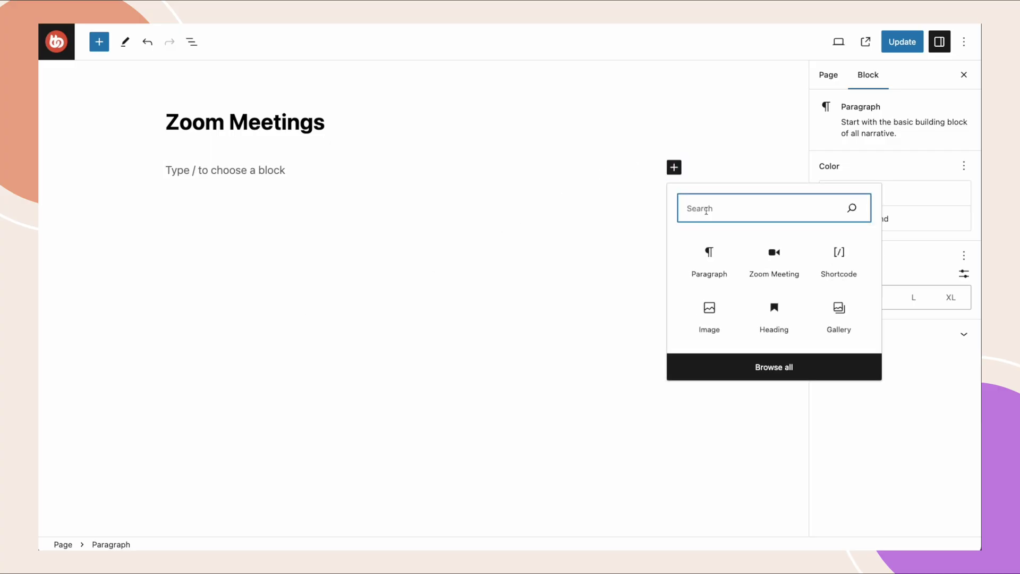
click(840, 260)
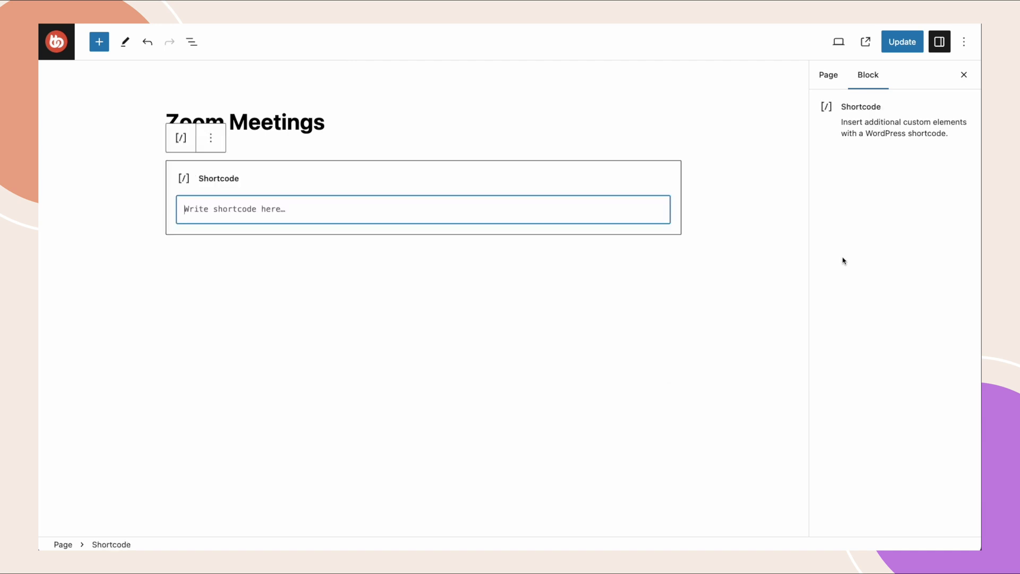
text([)
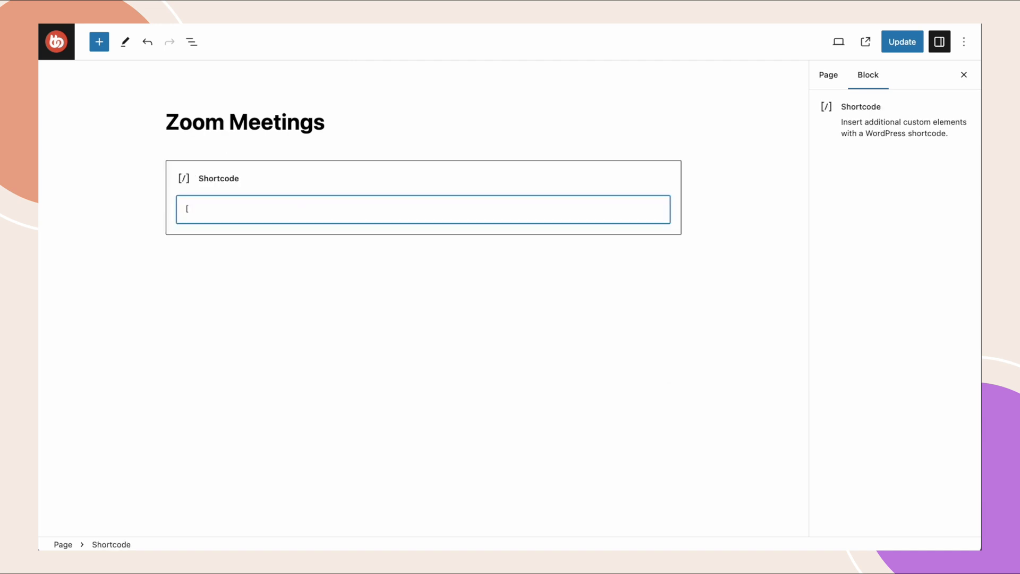
text(zoom_meeting id=")
key(ctrl+v)
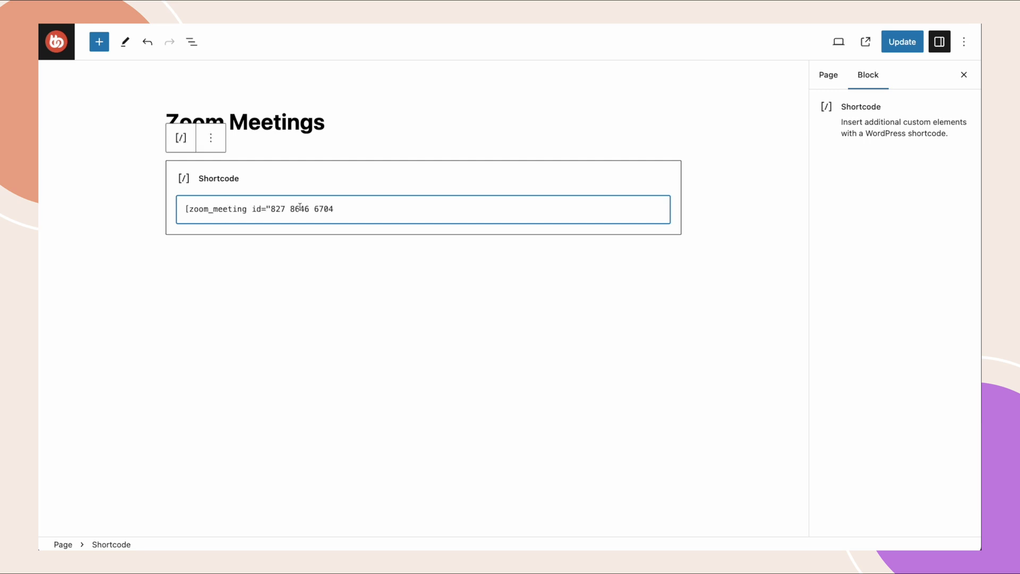
Strip the ID's spaces, close the shortcode with "], then update and view the page.
click(290, 209)
key(BackSpace)
click(309, 209)
key(BackSpace)
click(334, 214)
text("])
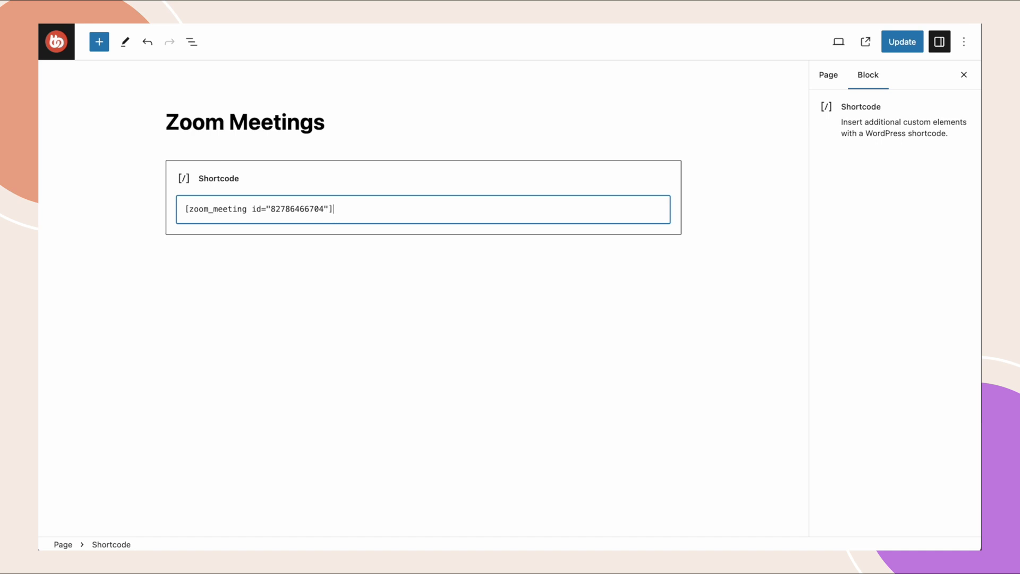
click(604, 218)
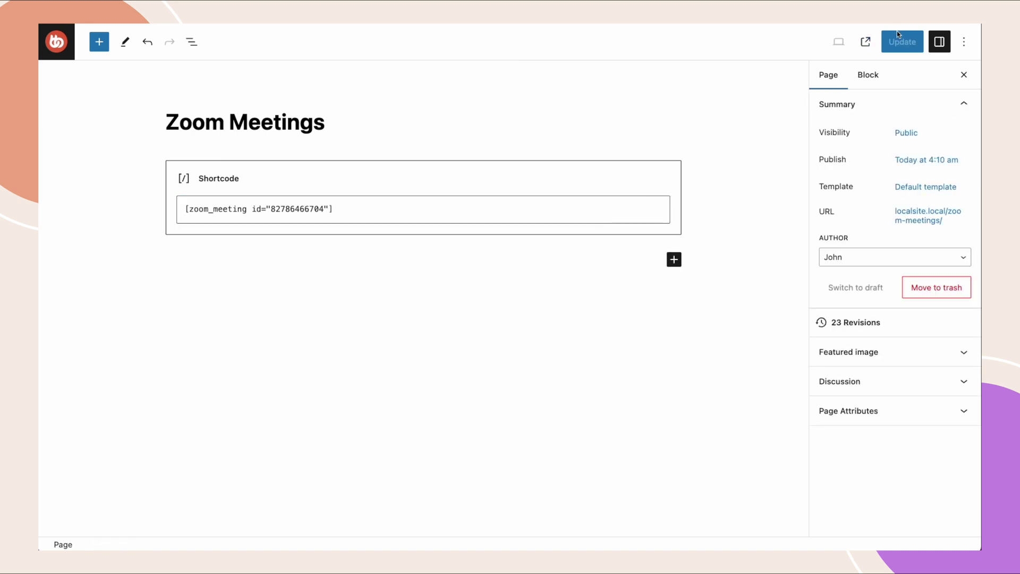
click(901, 46)
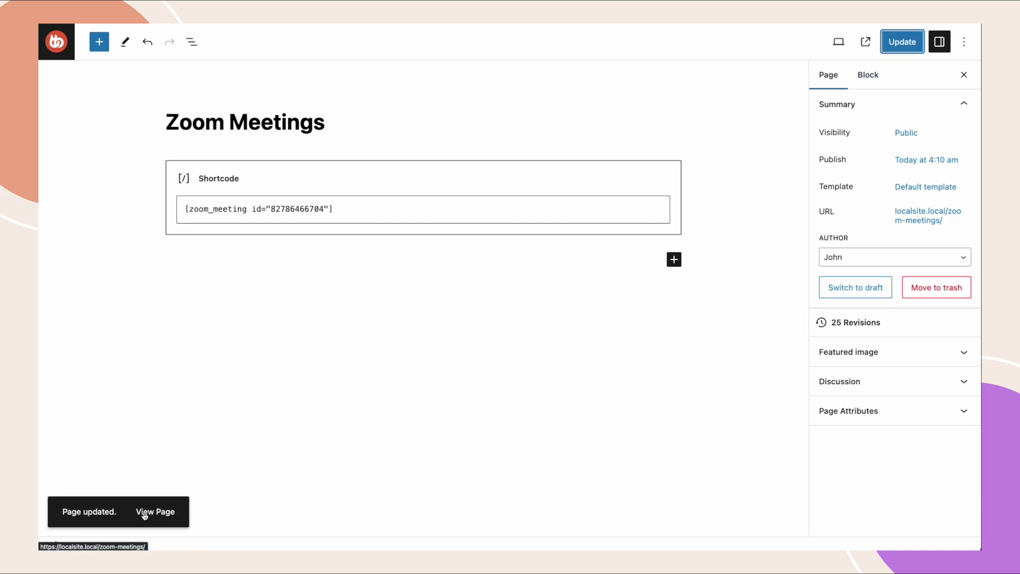
click(144, 513)
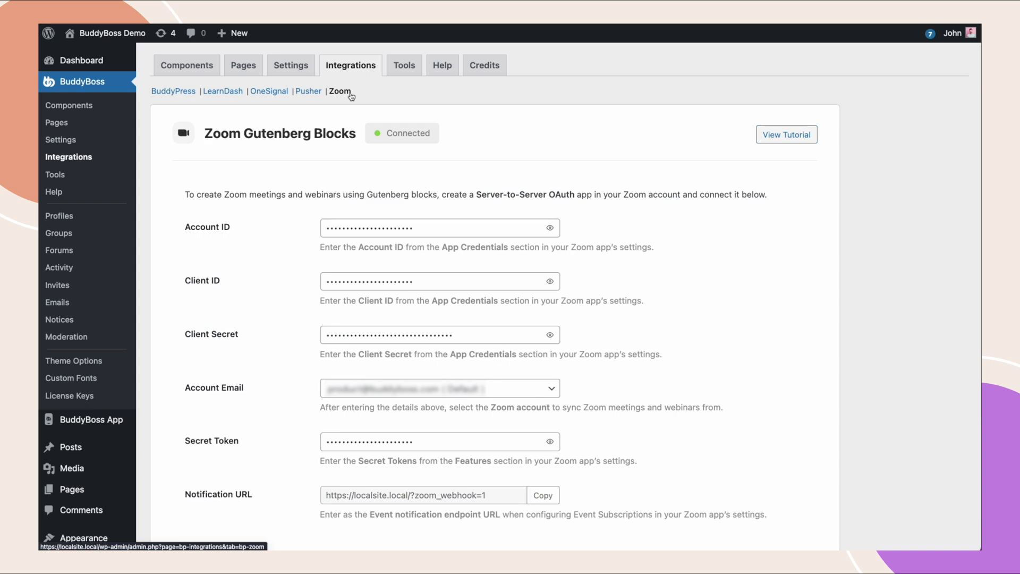
scroll(358, 303, down, 2)
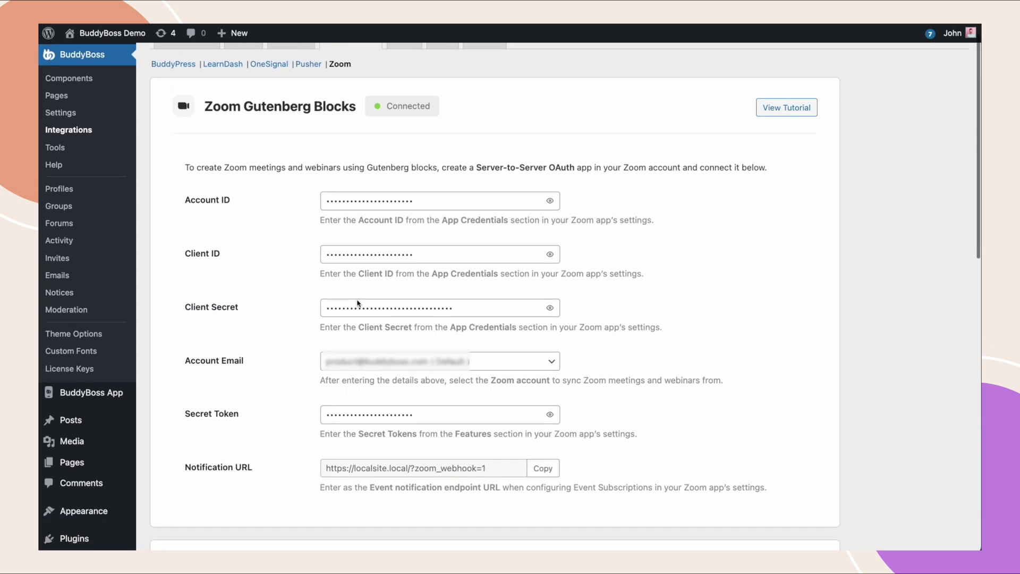
scroll(358, 304, down, 10)
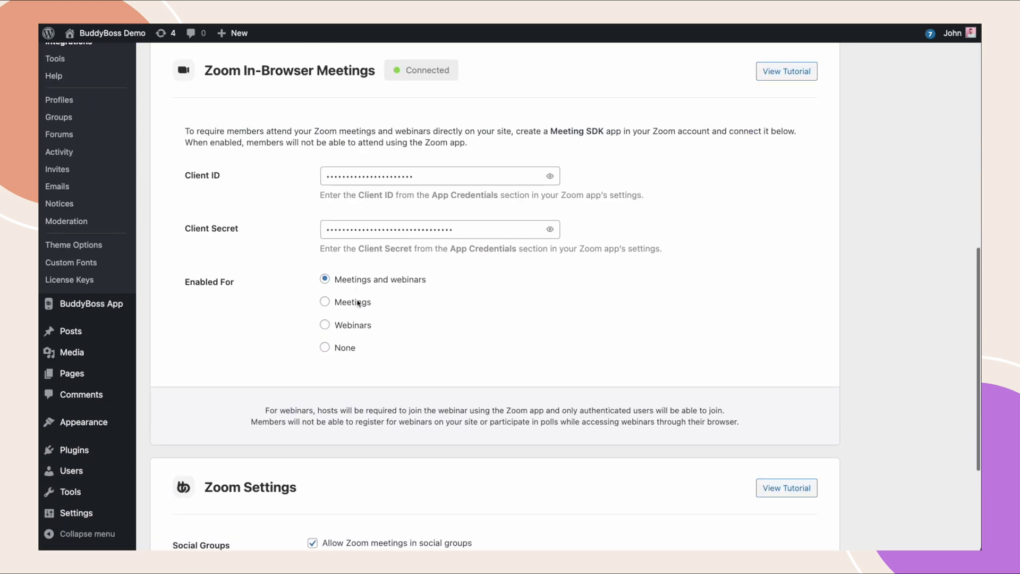
scroll(358, 304, down, 4)
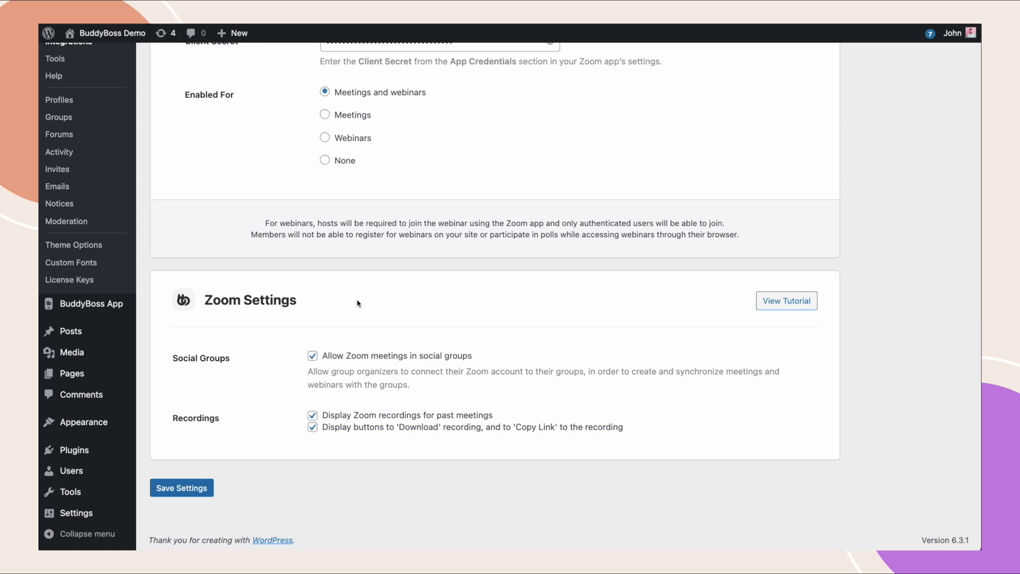
scroll(357, 303, up, 10)
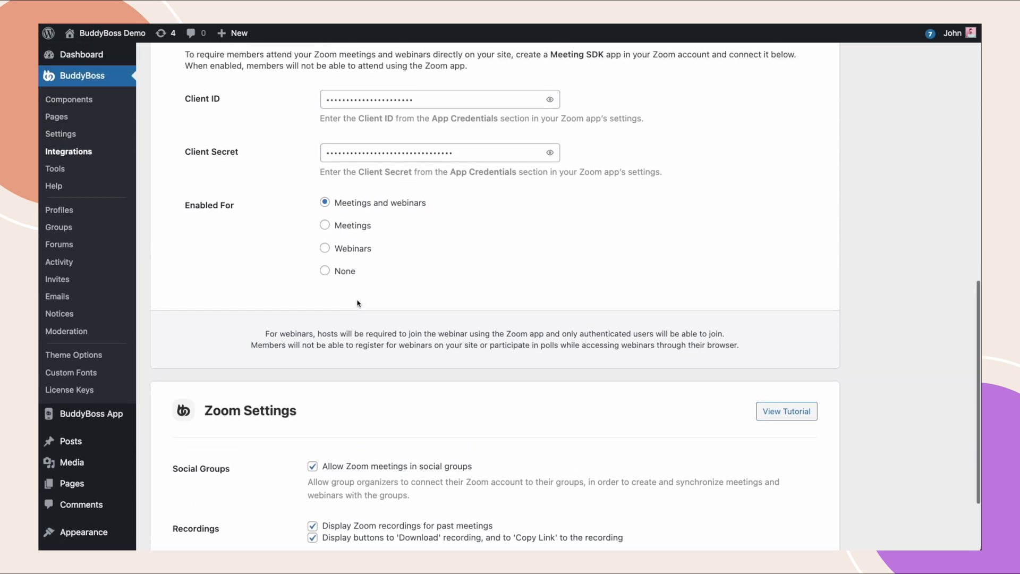
scroll(357, 304, up, 5)
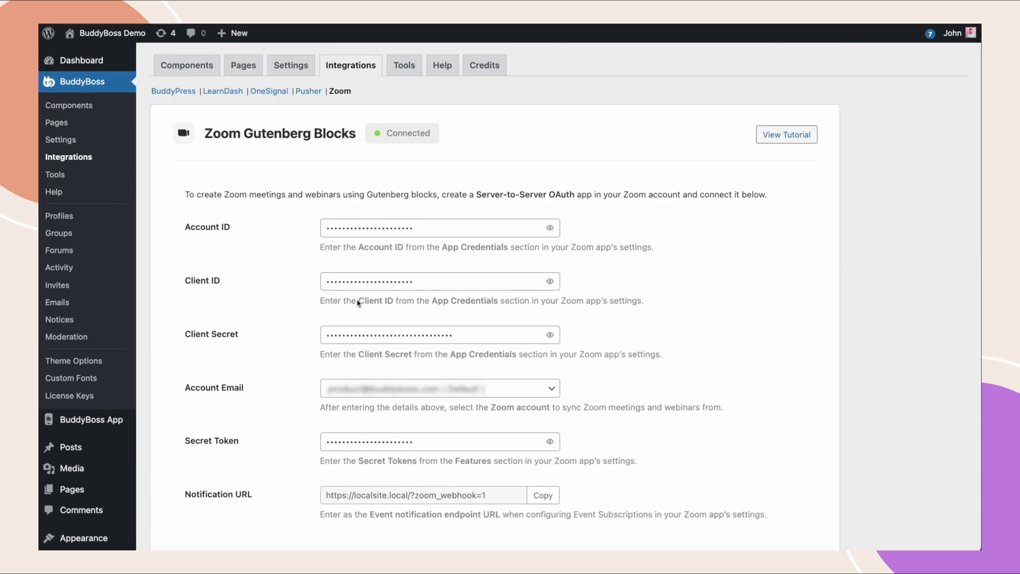